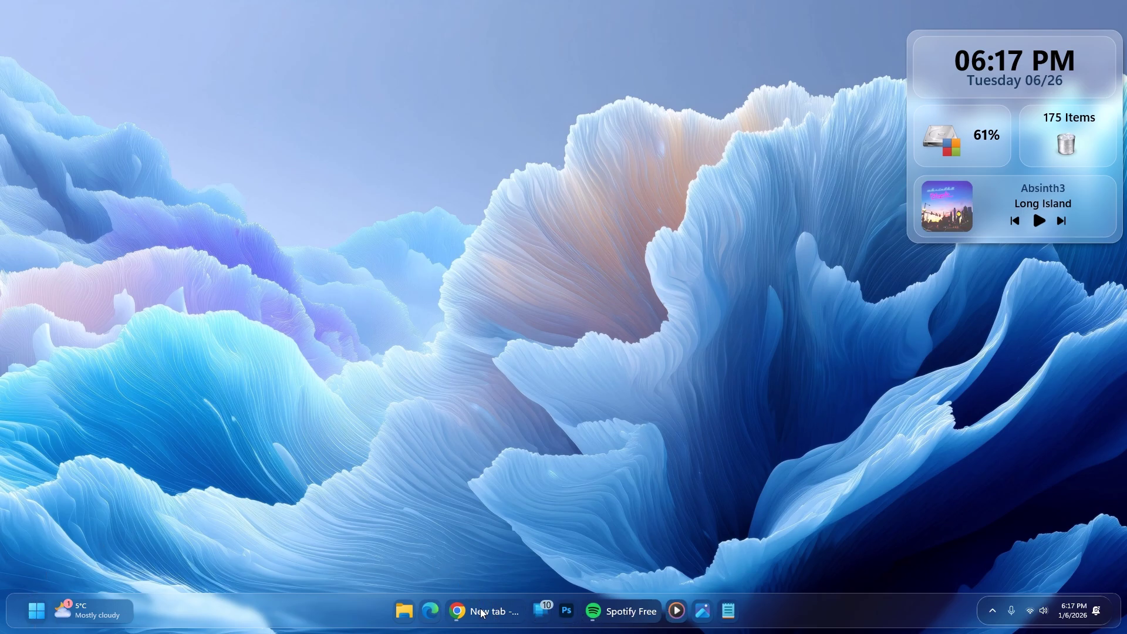
# Open the Start menu, File Explorer and the system tray's quick settings to preview the customised desktop.
pyautogui.click(36, 611)
pyautogui.click(756, 491)
pyautogui.click(405, 612)
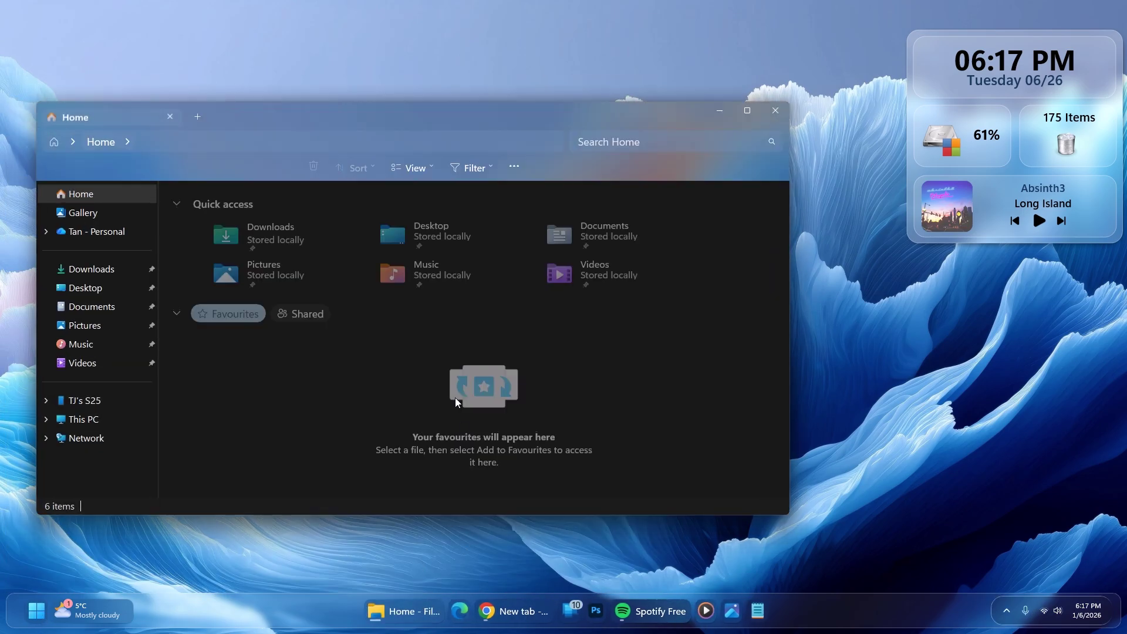
pyautogui.click(775, 110)
pyautogui.click(1040, 616)
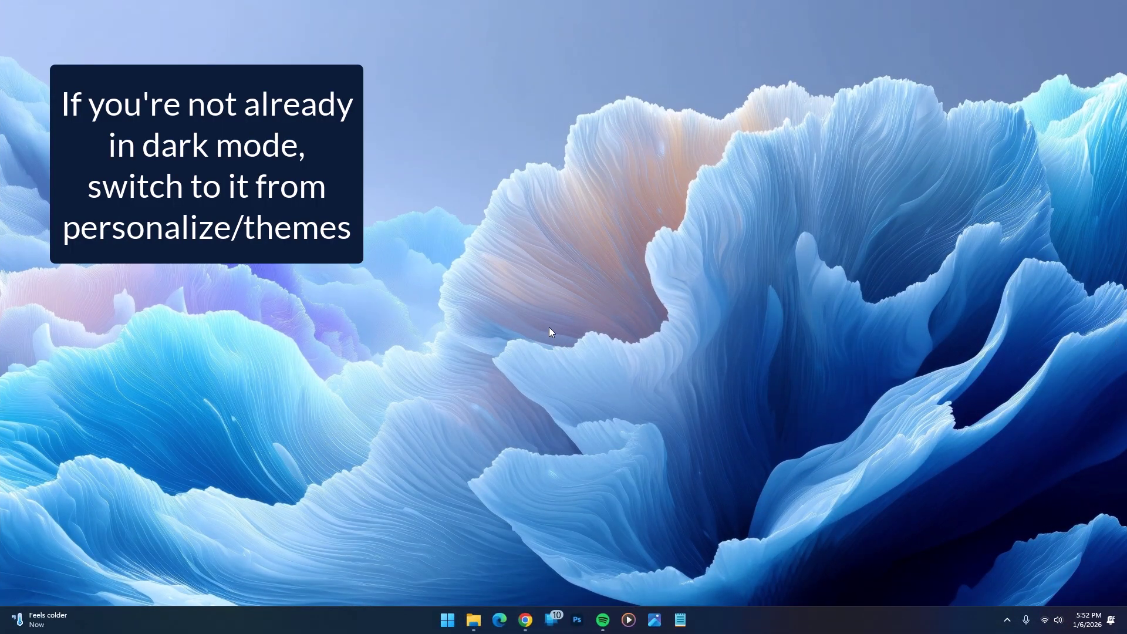
# Set the Windows colour mode to Dark in the desktop's Personalisation colour settings and close Settings.
pyautogui.rightClick(479, 262)
pyautogui.click(537, 419)
pyautogui.click(481, 316)
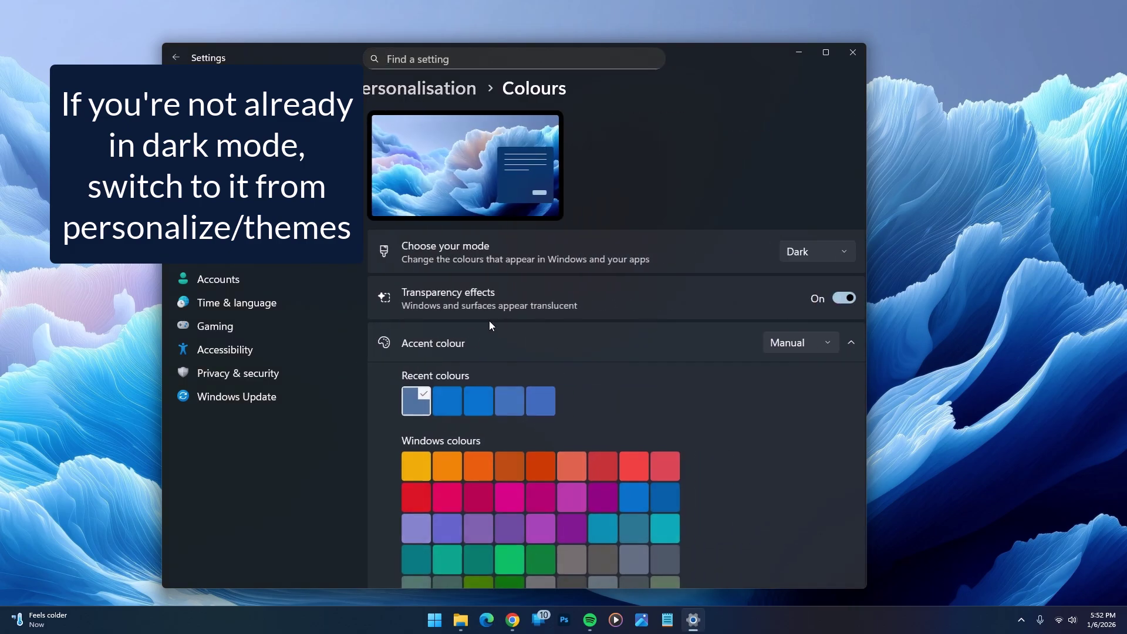
pyautogui.click(827, 255)
pyautogui.click(790, 252)
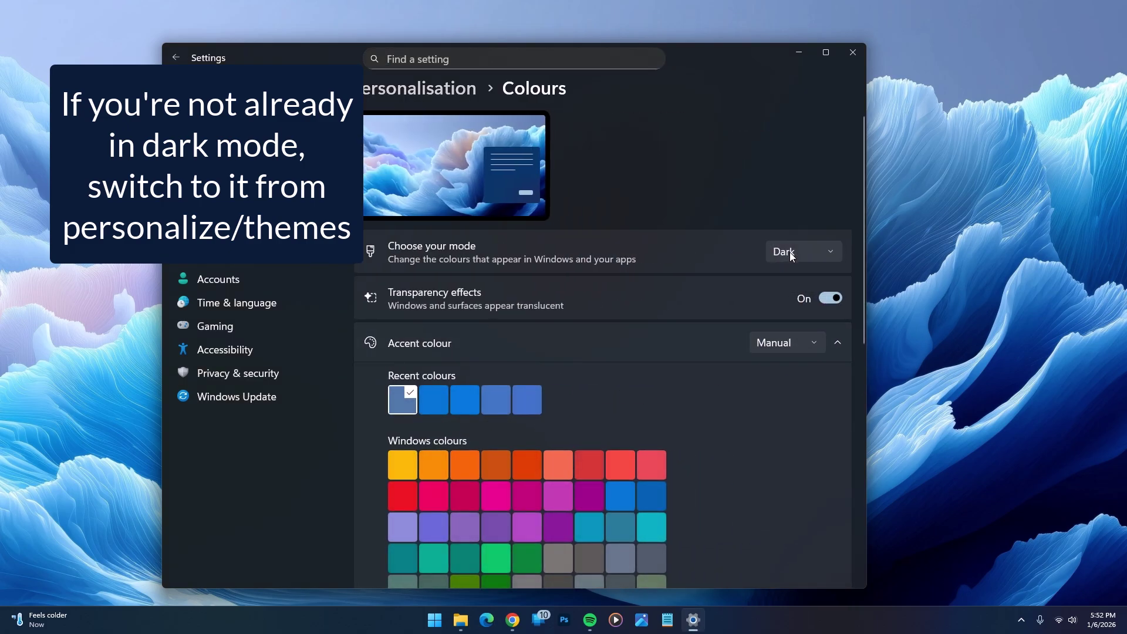
pyautogui.click(853, 53)
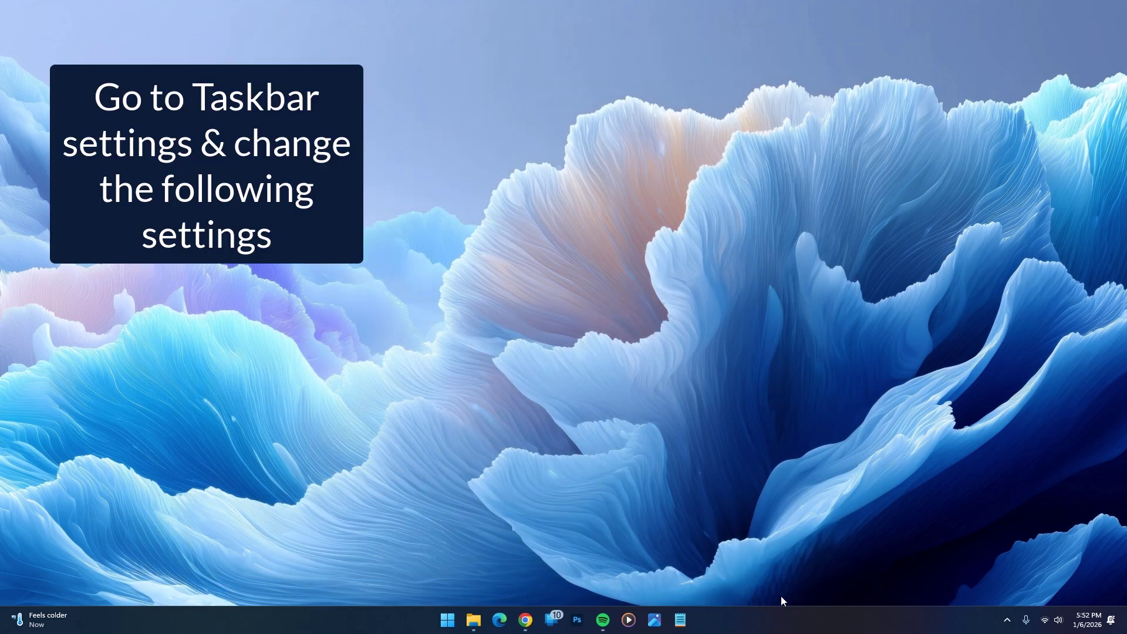
# Review the taskbar items, system tray icons and other system tray icons in the Taskbar settings.
pyautogui.rightClick(779, 617)
pyautogui.click(821, 598)
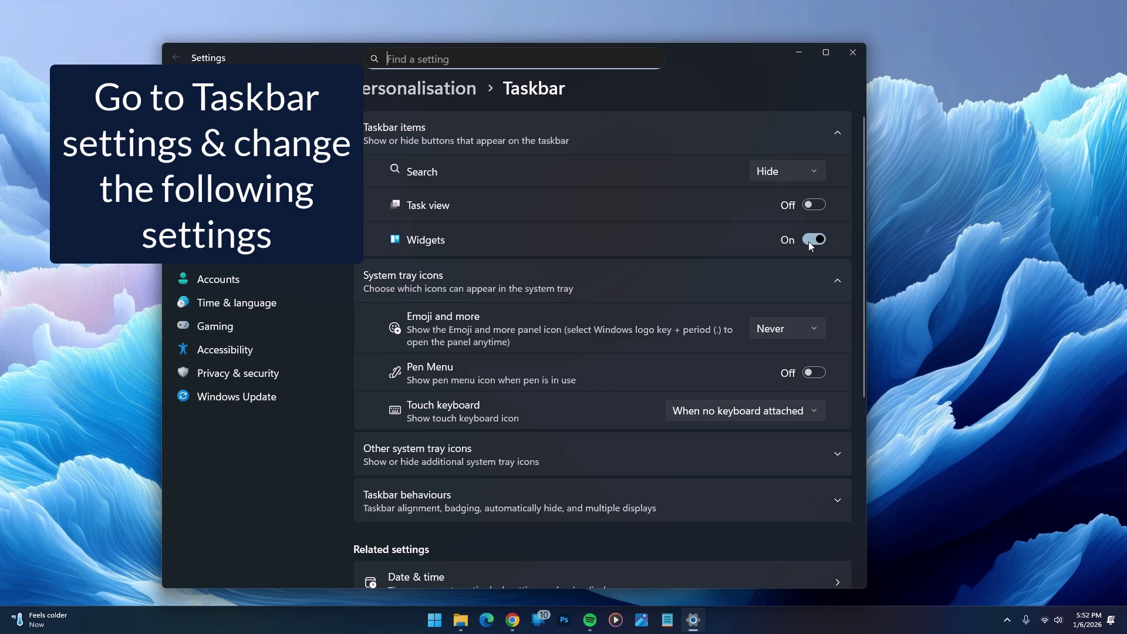
pyautogui.scroll(-3, 720, 491)
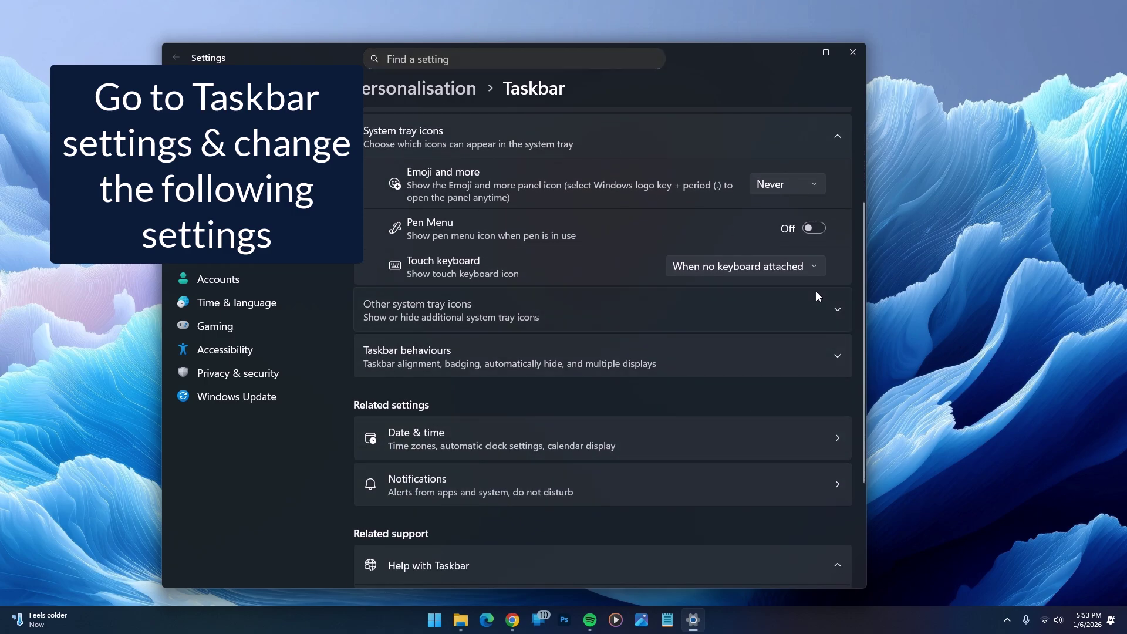
pyautogui.click(821, 301)
pyautogui.scroll(-2, 807, 356)
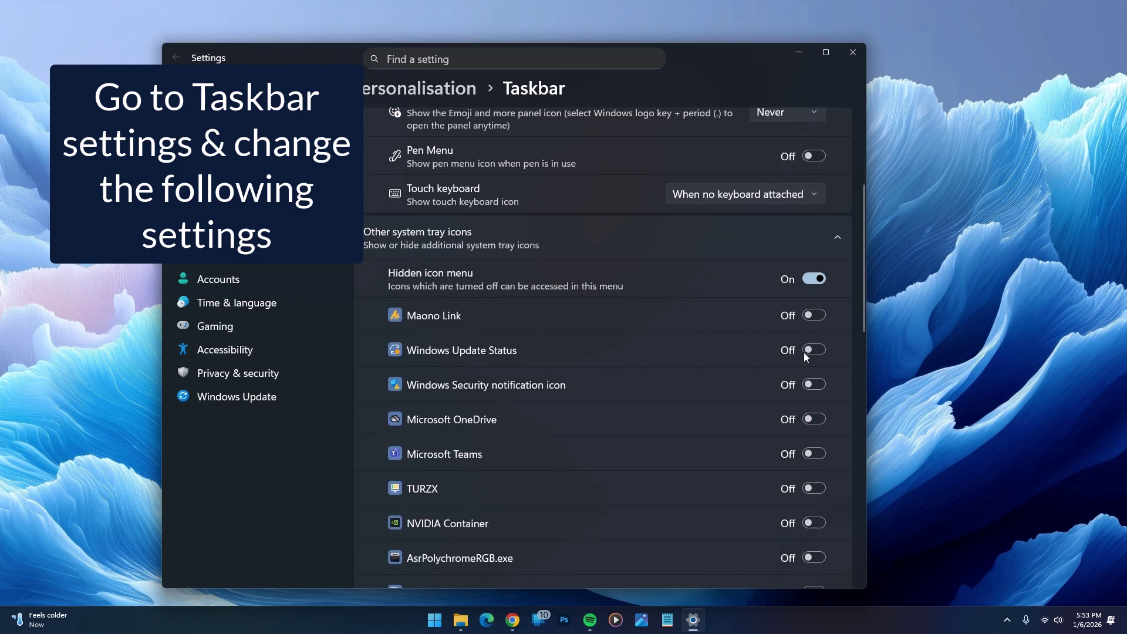
pyautogui.scroll(-5, 802, 501)
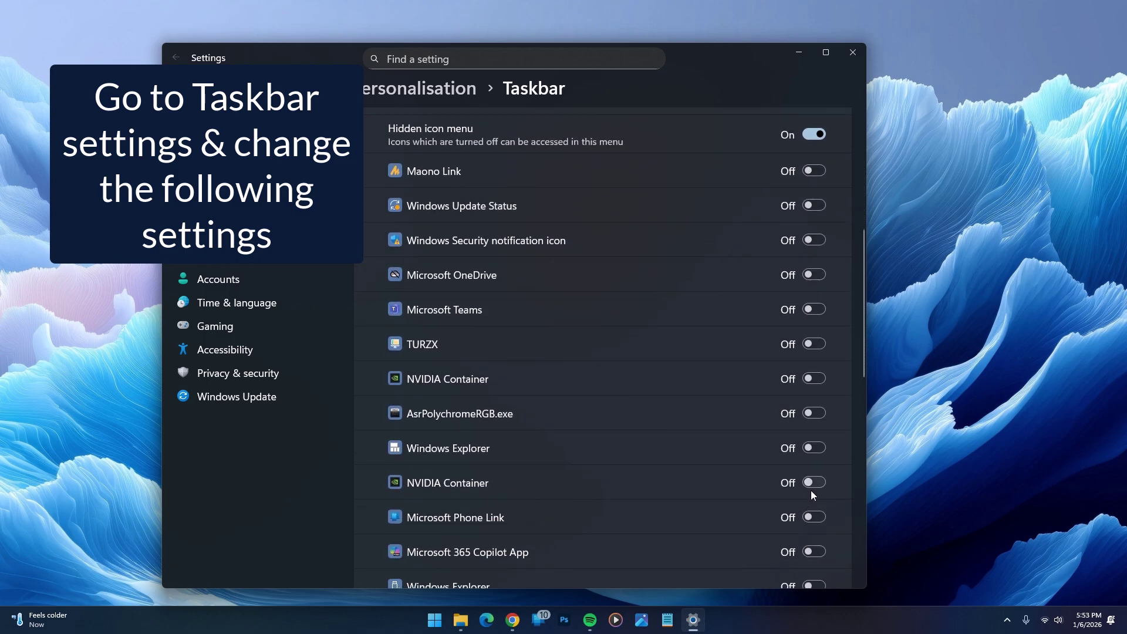
pyautogui.scroll(-4, 810, 489)
pyautogui.scroll(7, 809, 482)
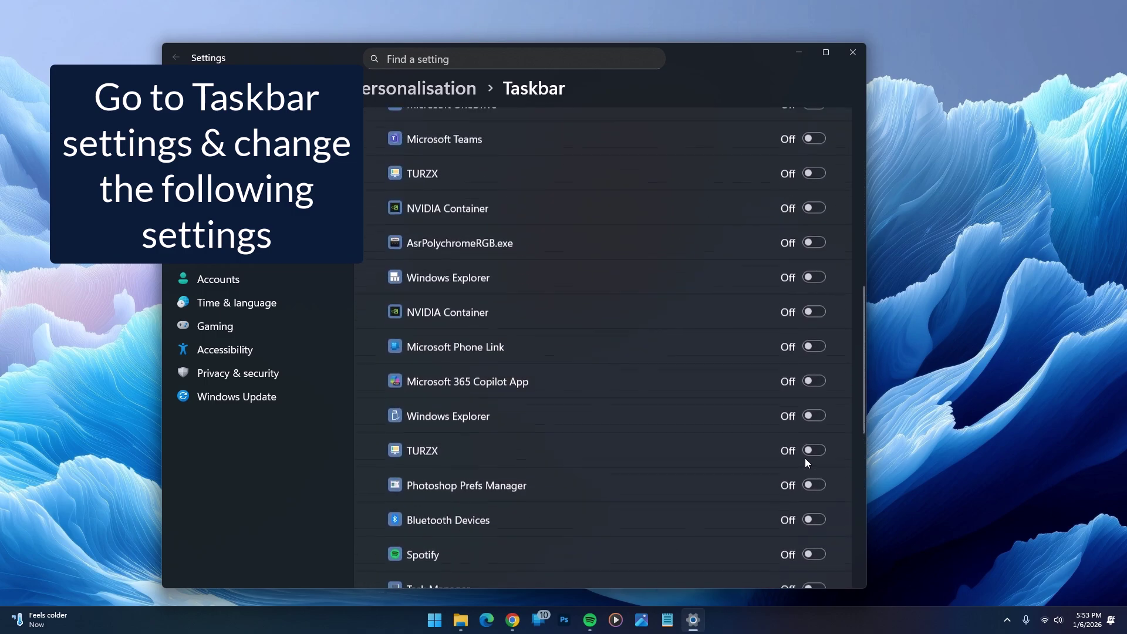
pyautogui.scroll(2, 805, 458)
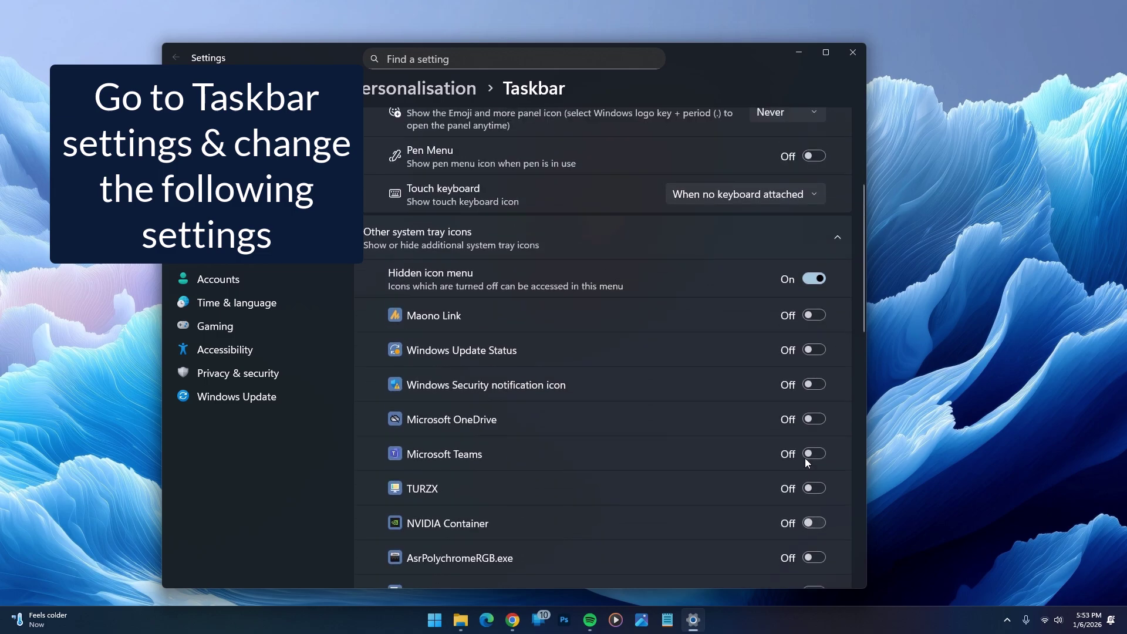
pyautogui.click(852, 53)
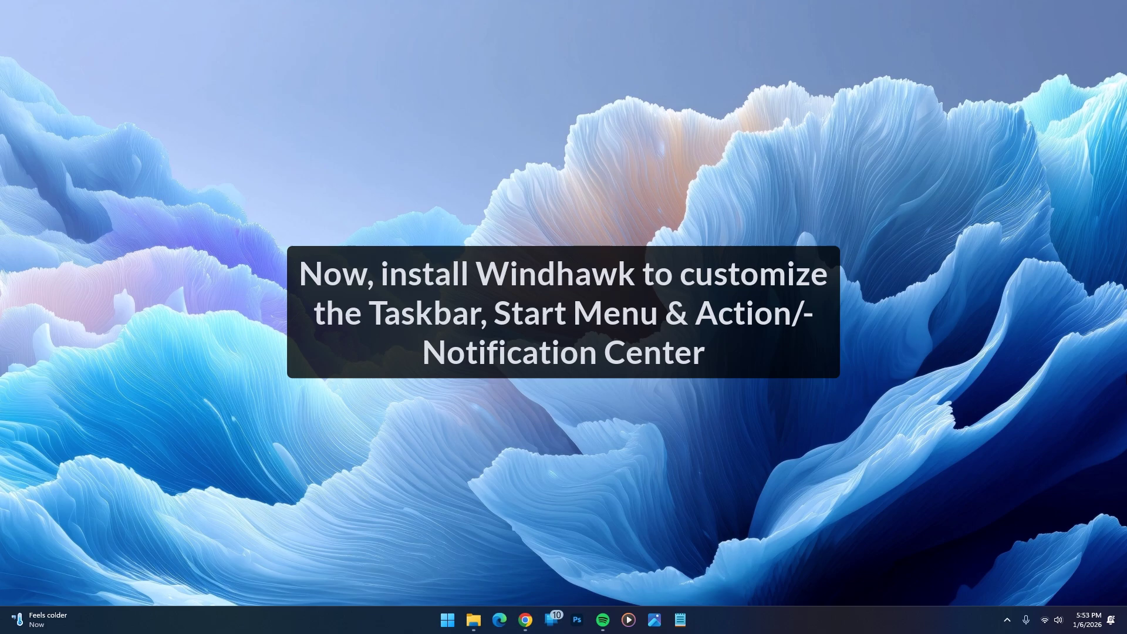
# Switch to Chrome, download windhawk_setup.exe from windhawk.net and start the installer.
pyautogui.click(525, 620)
pyautogui.click(443, 340)
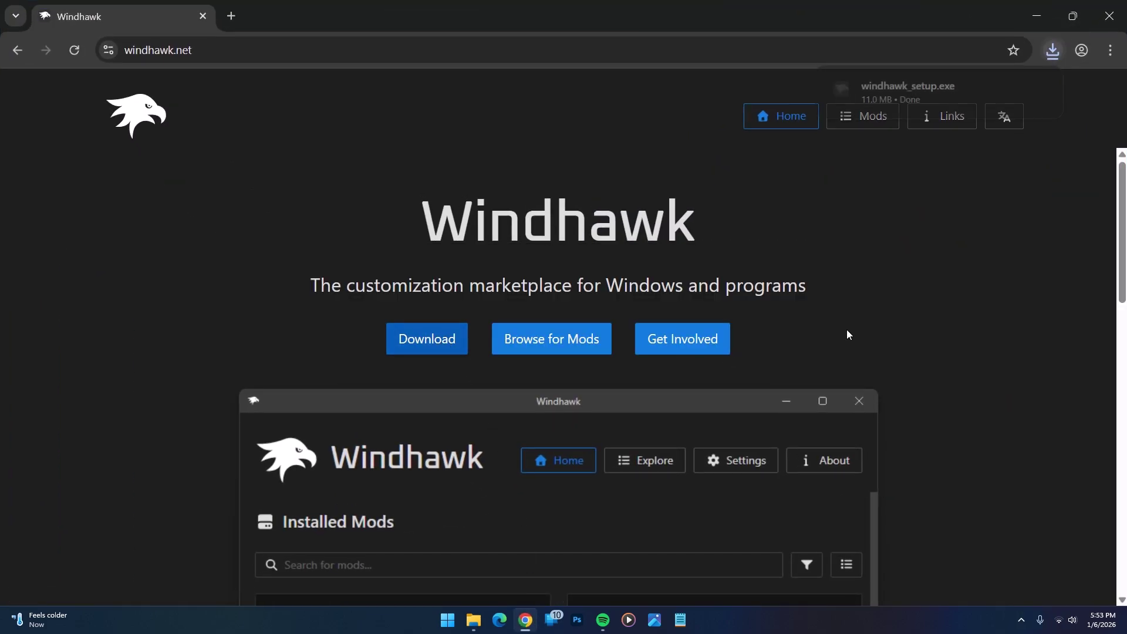
pyautogui.click(865, 100)
pyautogui.click(598, 322)
pyautogui.click(569, 335)
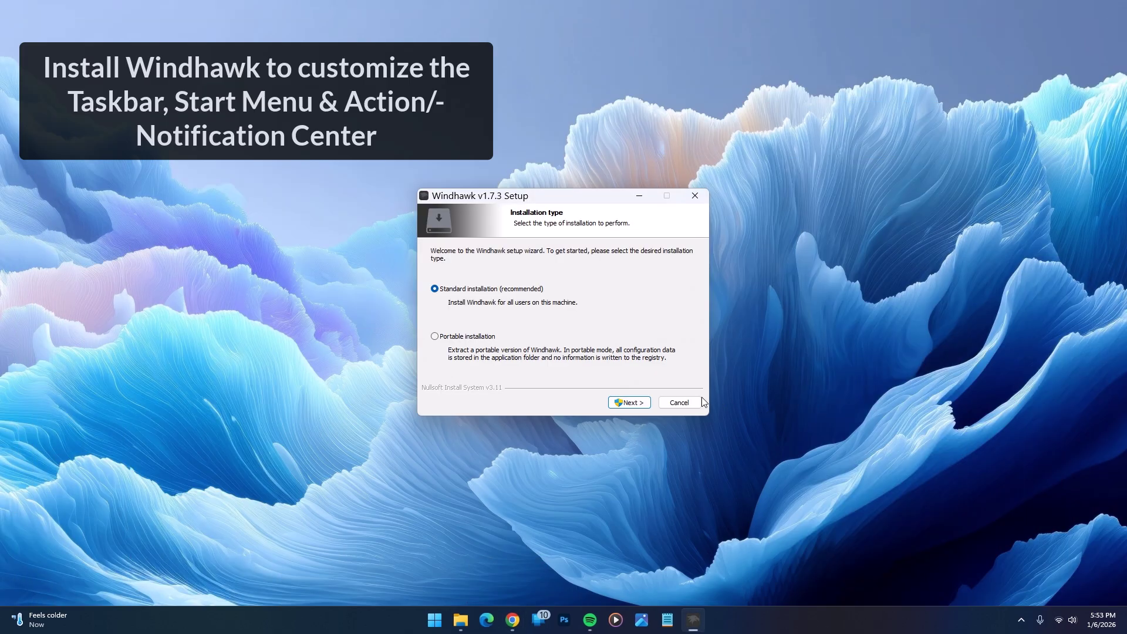
# Install Windhawk with the standard installation, allow it to make changes to the device, and open it on finishing.
pyautogui.click(621, 401)
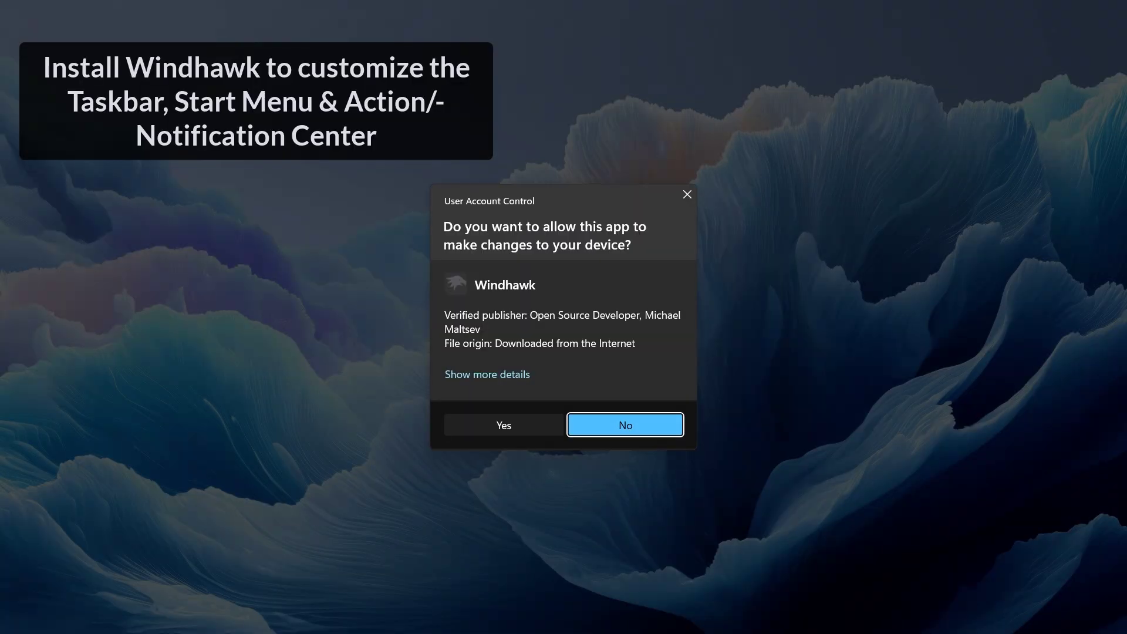
pyautogui.click(503, 425)
pyautogui.click(628, 402)
pyautogui.click(627, 401)
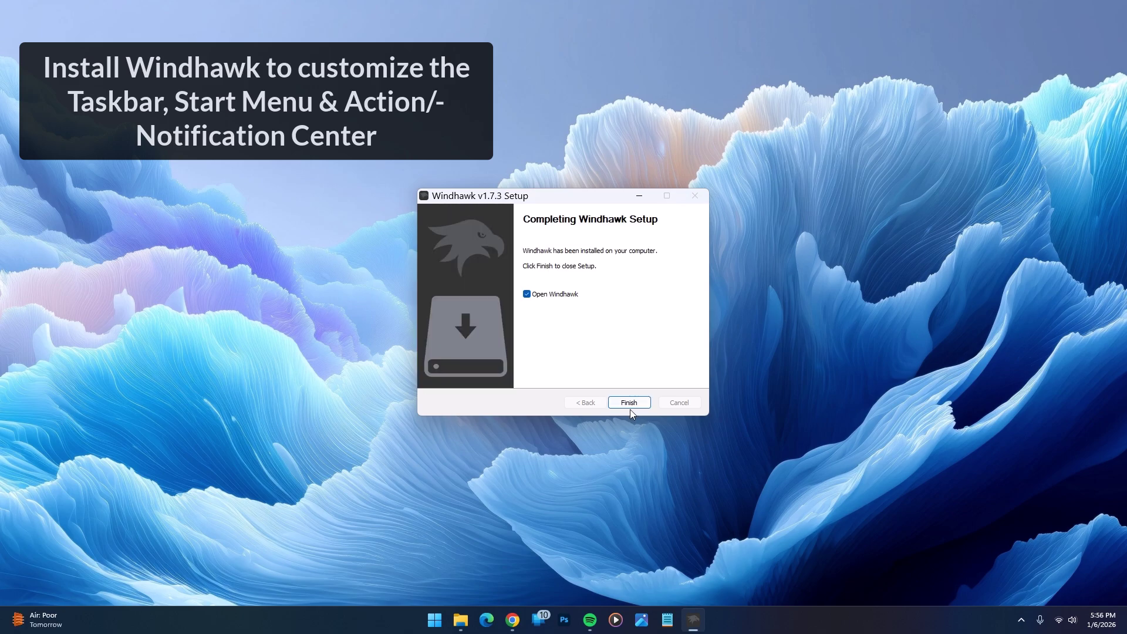
pyautogui.click(628, 404)
# Move and narrow the Windhawk window, and install the Taskbar height and icon size mod, accepting the risk.
pyautogui.moveTo(159, 92); pyautogui.dragTo(81, 89)
pyautogui.moveTo(885, 398); pyautogui.dragTo(738, 405)
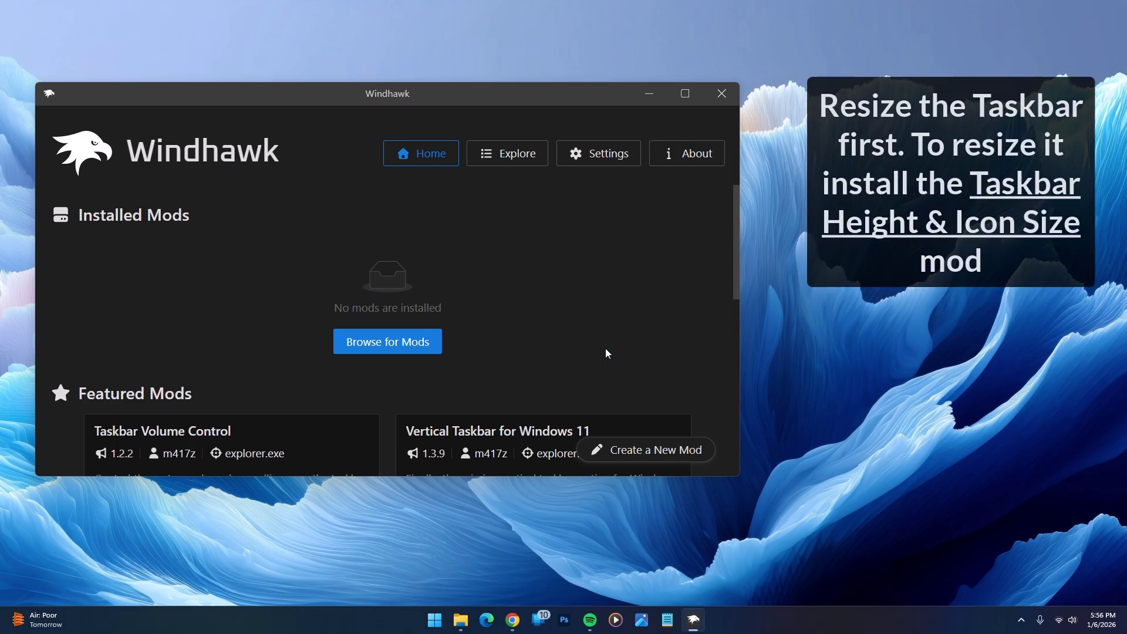
pyautogui.click(521, 163)
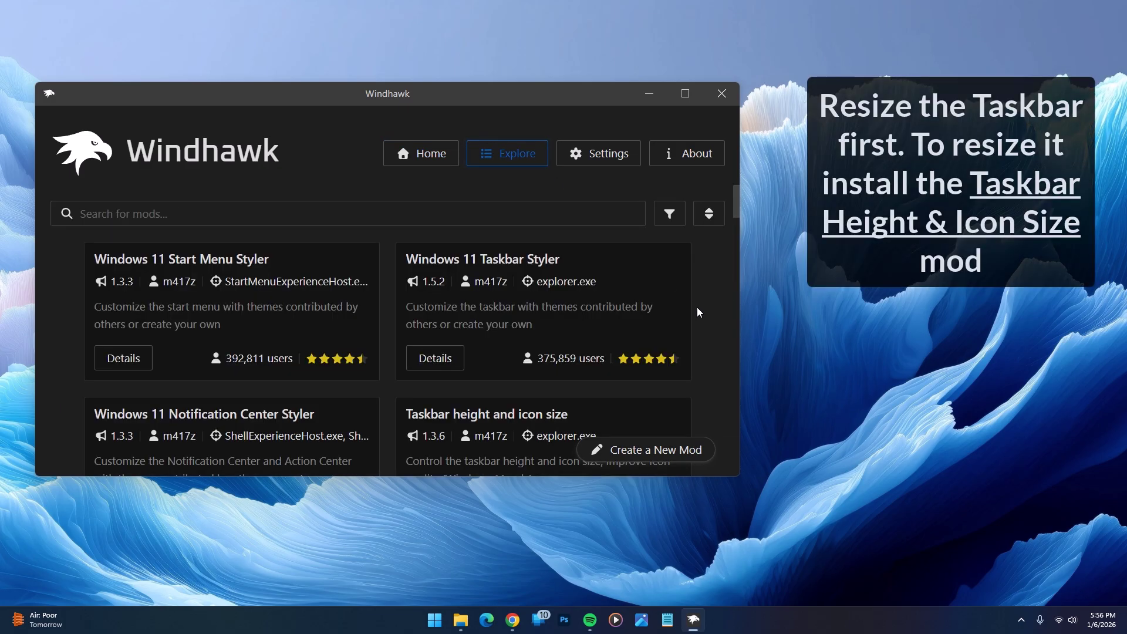
pyautogui.scroll(-3, 526, 406)
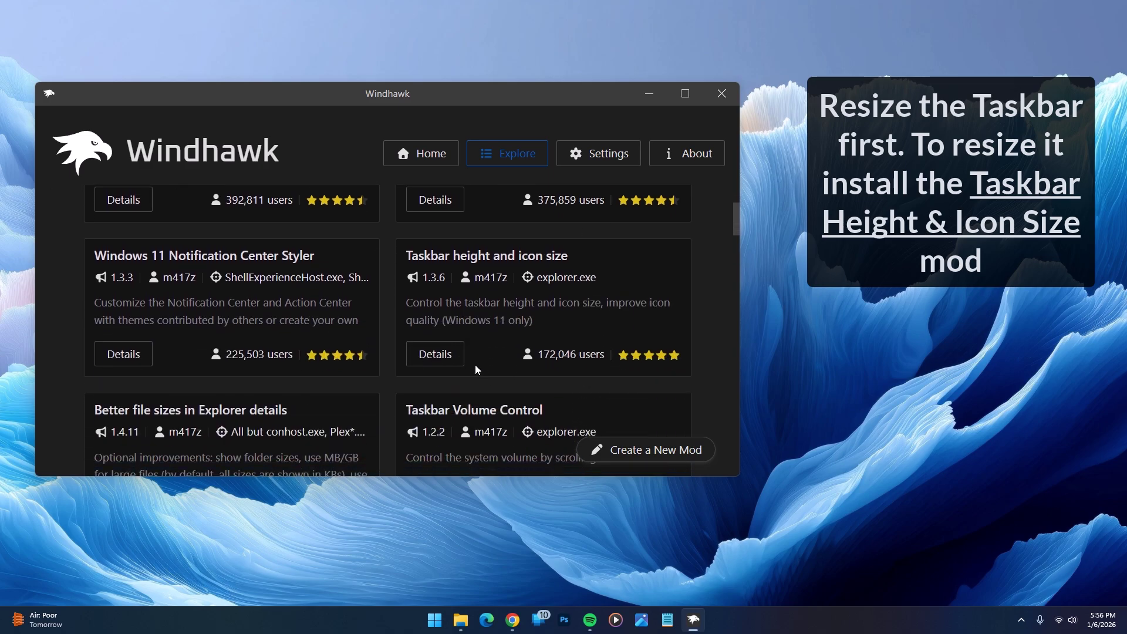
pyautogui.click(433, 352)
pyautogui.click(128, 288)
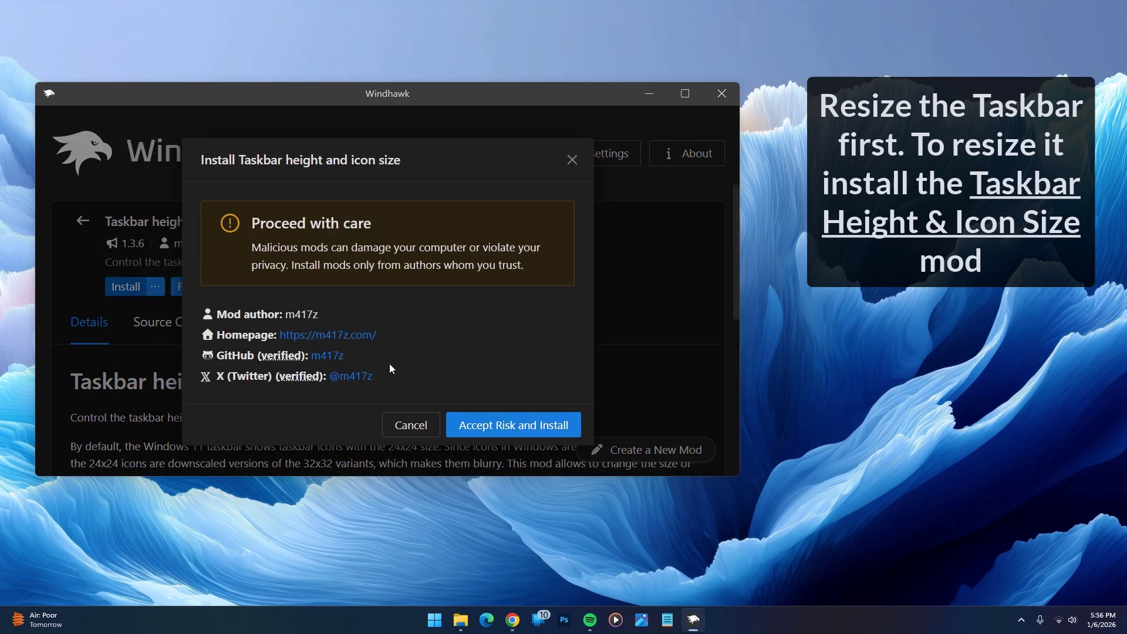
pyautogui.click(528, 423)
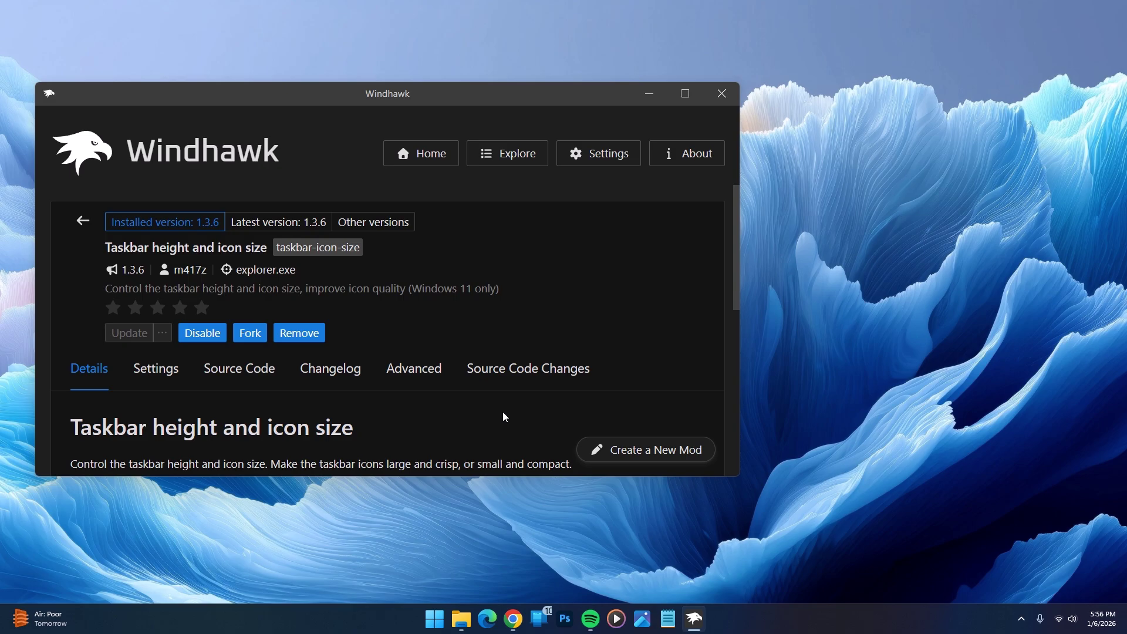
# Set the taskbar height to 70 in the settings of the Taskbar height and icon size mod.
pyautogui.click(153, 368)
pyautogui.scroll(-3, 401, 421)
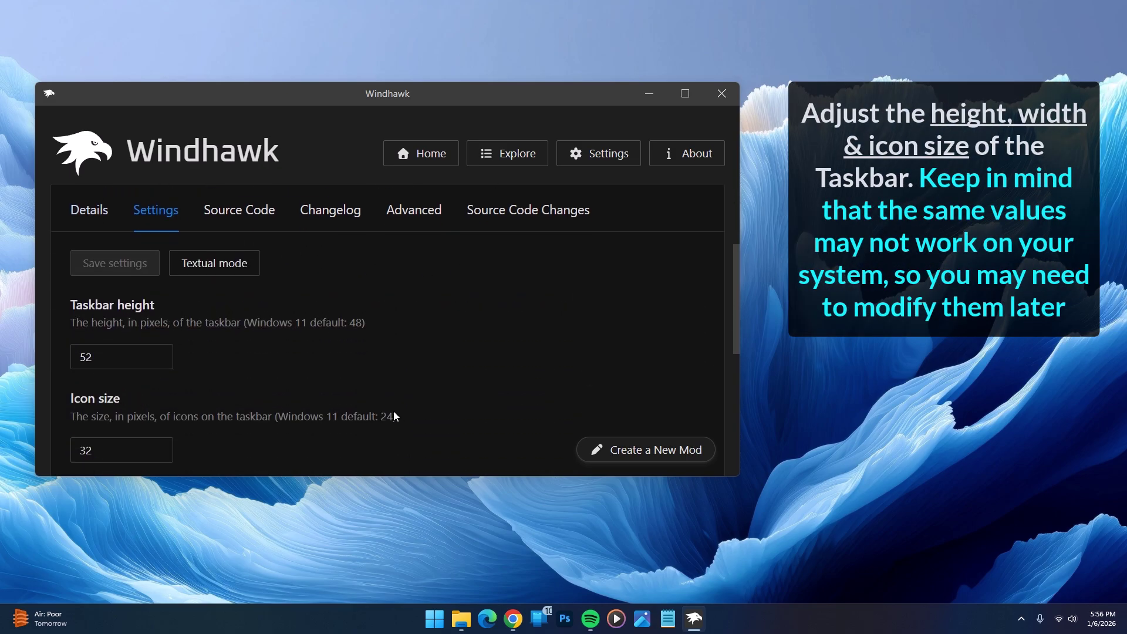
pyautogui.scroll(-1, 397, 418)
pyautogui.scroll(1, 181, 316)
pyautogui.doubleClick(94, 356)
pyautogui.write('70')
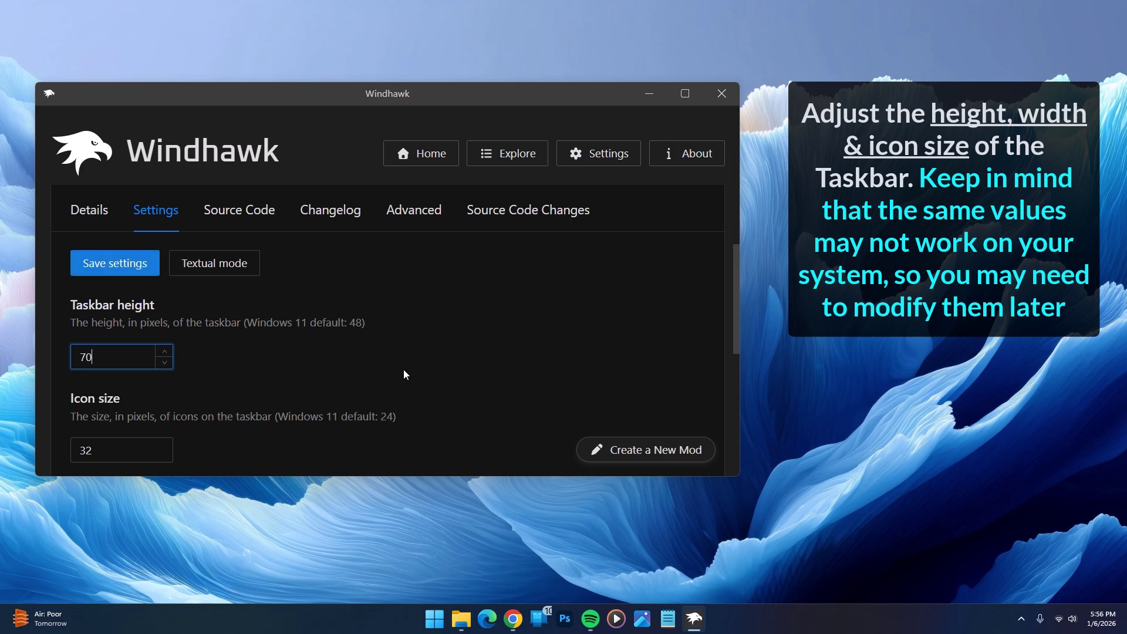
# Set the taskbar icon size to 28 and save the mod's settings.
pyautogui.scroll(-1, 211, 436)
pyautogui.doubleClick(86, 371)
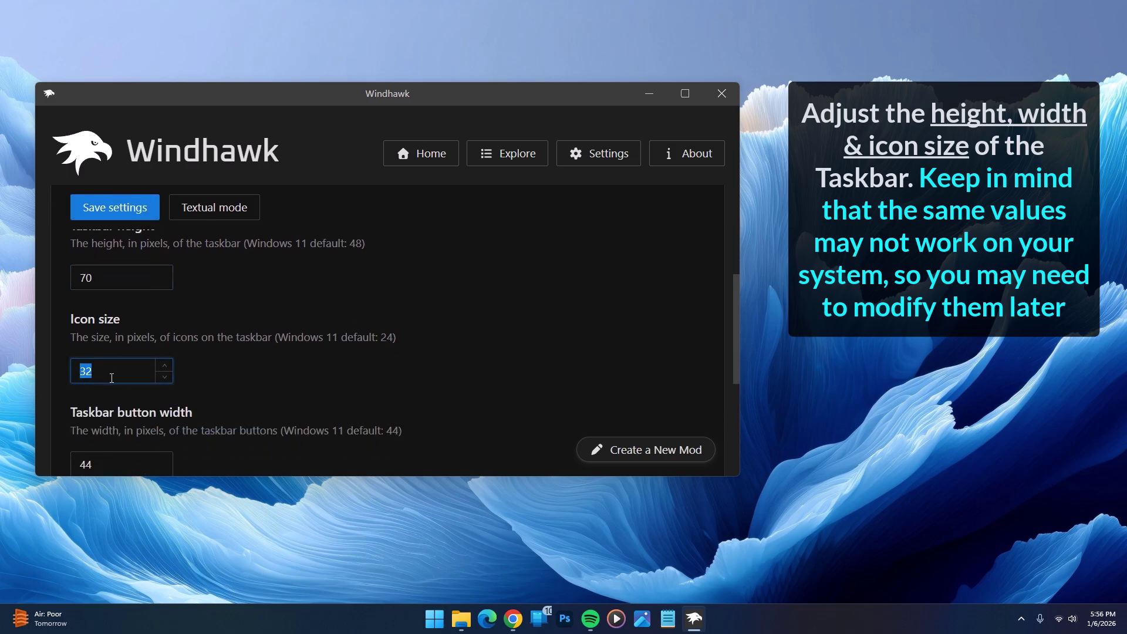
pyautogui.write('28')
pyautogui.scroll(-1, 353, 370)
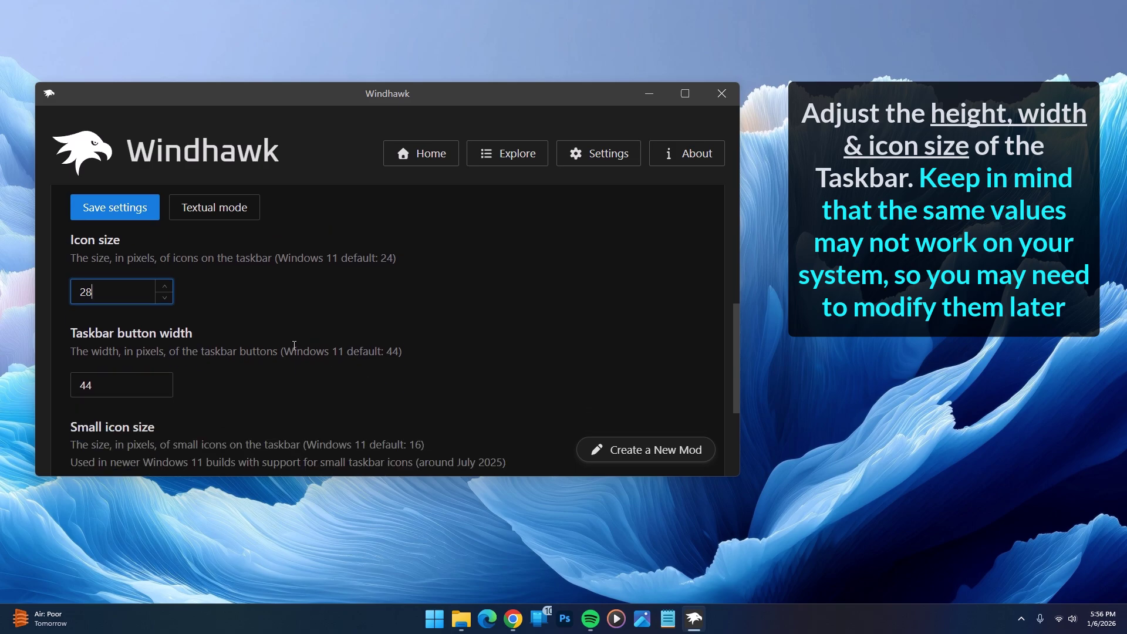
pyautogui.scroll(-2, 142, 385)
pyautogui.scroll(3, 408, 388)
pyautogui.scroll(1, 408, 387)
pyautogui.click(138, 251)
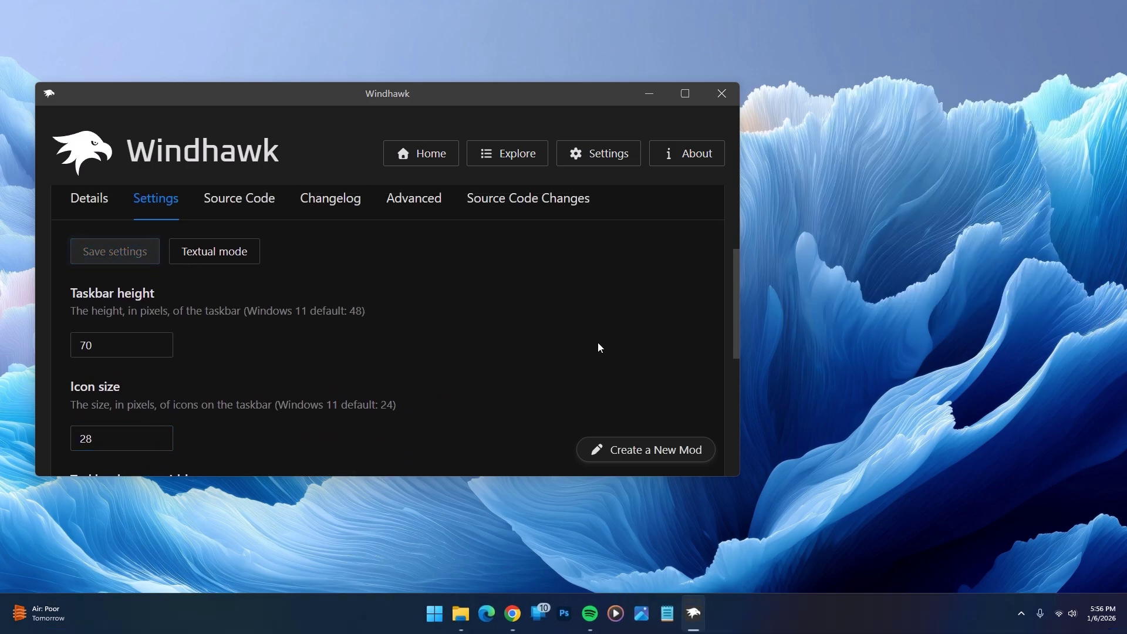
# Find the Windows 11 Taskbar Styler mod among the available mods and install it, accepting the risk.
pyautogui.scroll(2, 599, 342)
pyautogui.scroll(1, 603, 345)
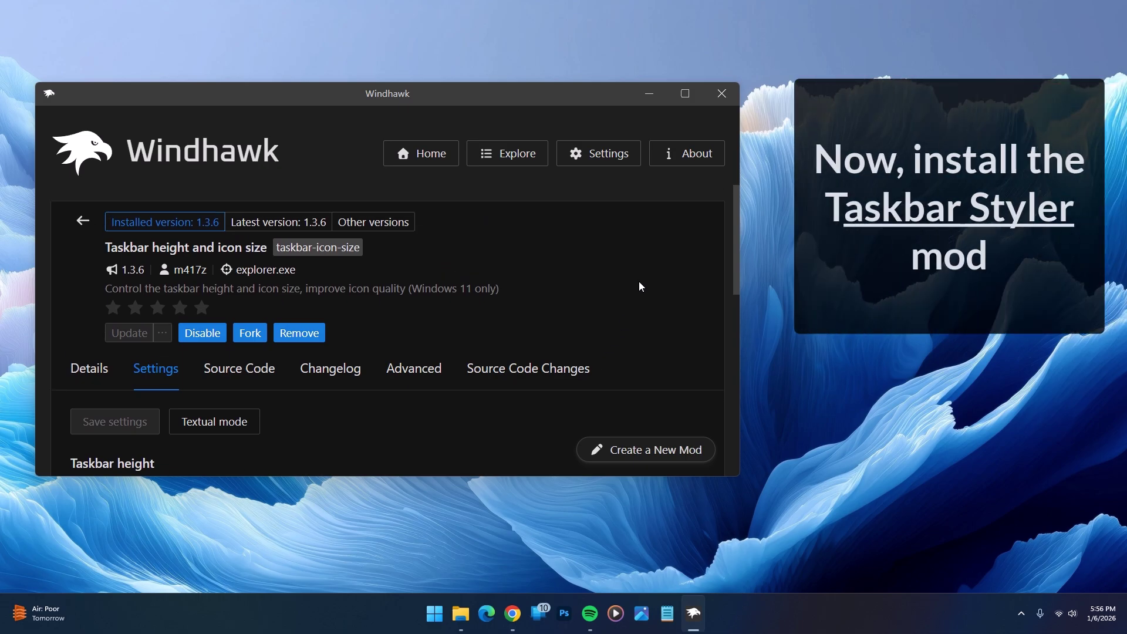
pyautogui.click(520, 168)
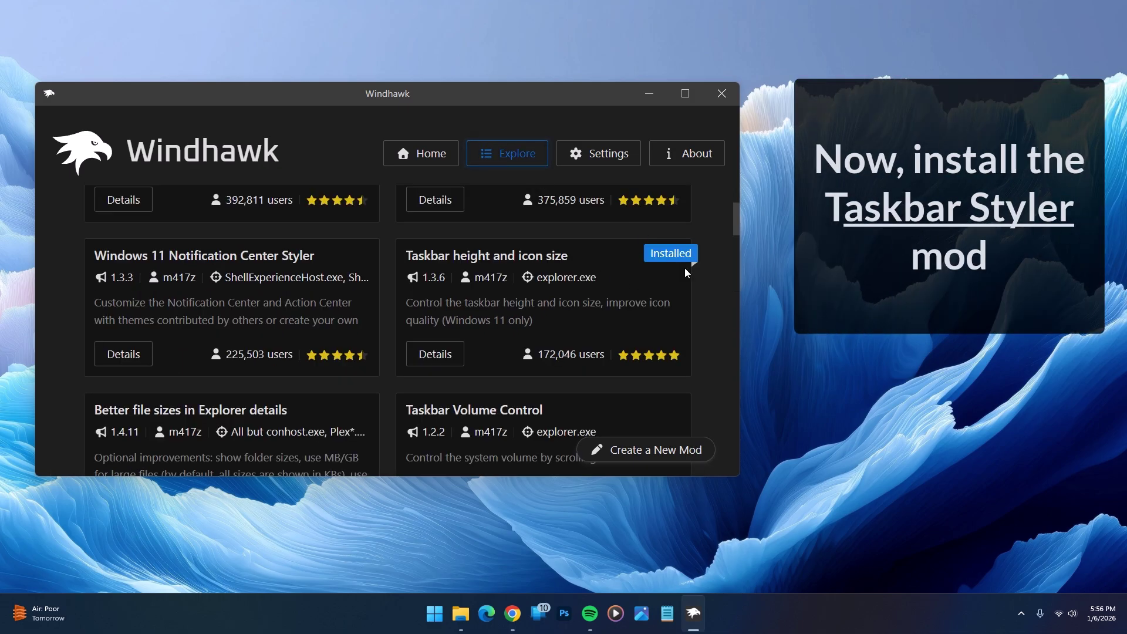
pyautogui.scroll(3, 707, 315)
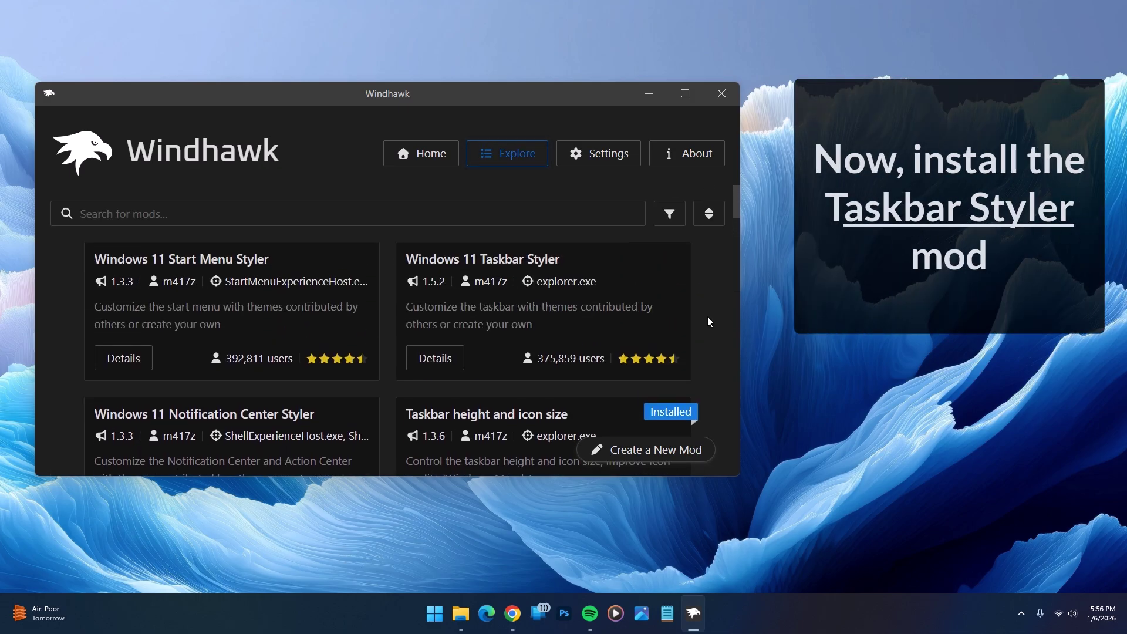
pyautogui.click(448, 359)
pyautogui.click(124, 287)
pyautogui.click(484, 436)
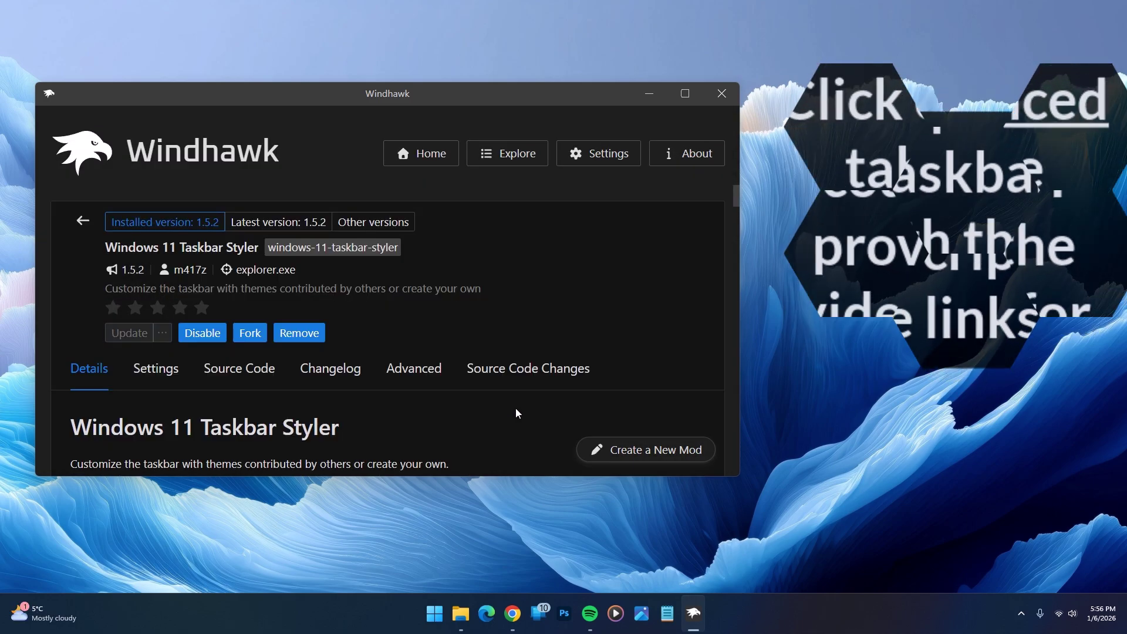
# Display the Taskbar Styler's exportable mod settings code, and open the Taskbar Code file from the W46 Codes folder in Downloads.
pyautogui.click(417, 370)
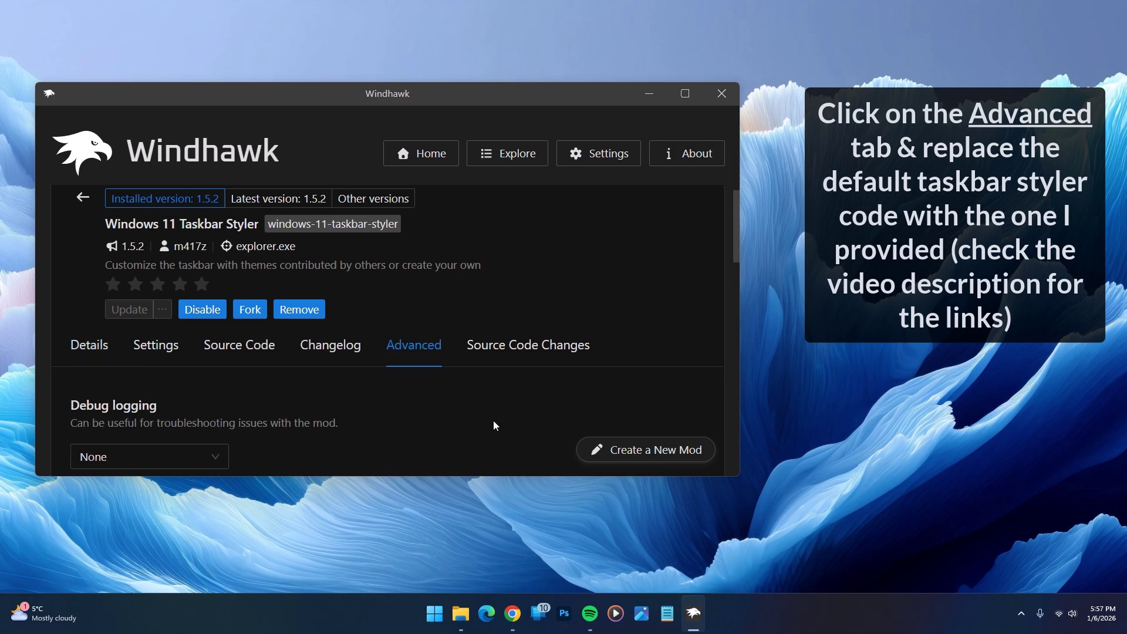
pyautogui.scroll(-4, 493, 425)
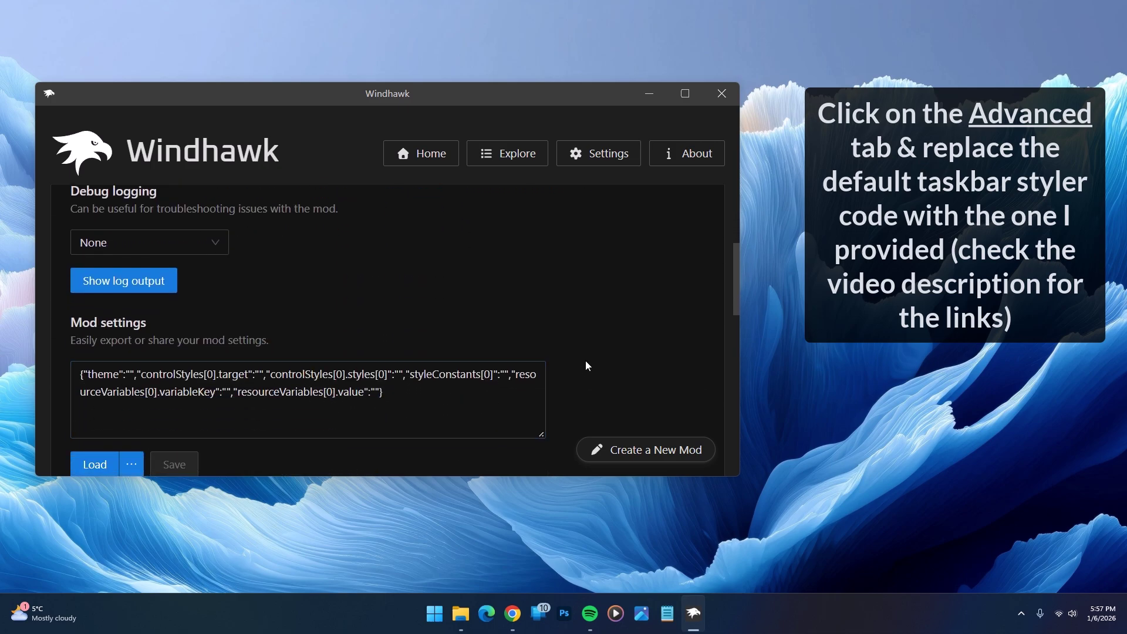
pyautogui.click(461, 613)
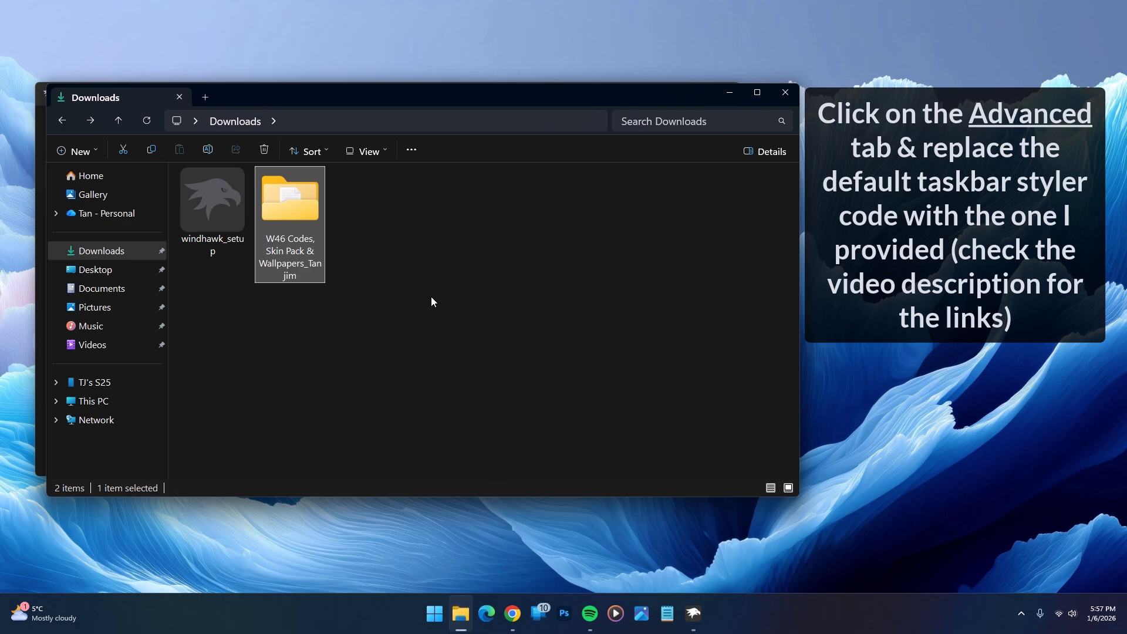
pyautogui.doubleClick(306, 217)
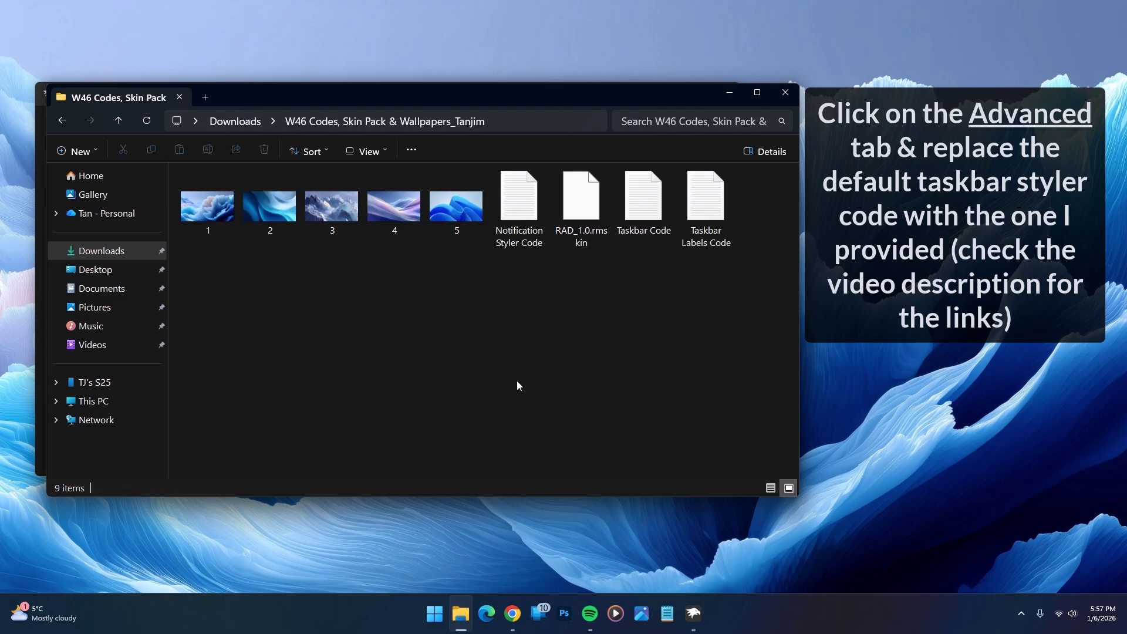
pyautogui.doubleClick(643, 211)
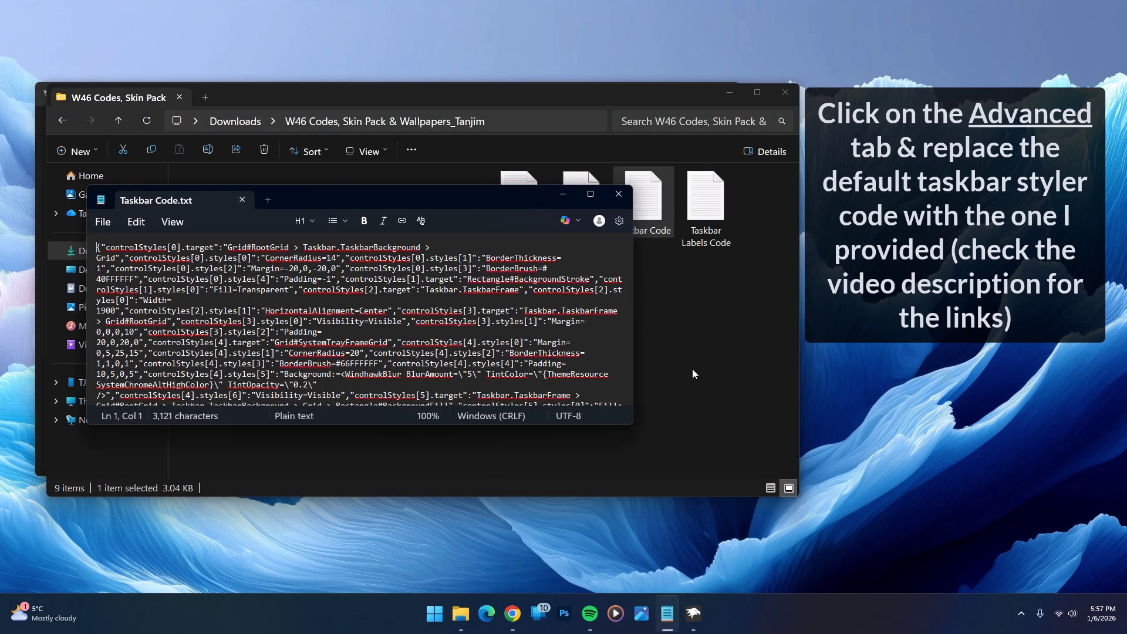
# Copy all the code in the Taskbar Code file, then close the file and minimise its folder window.
pyautogui.hotkey('ctrl', 'a')
pyautogui.rightClick(251, 276)
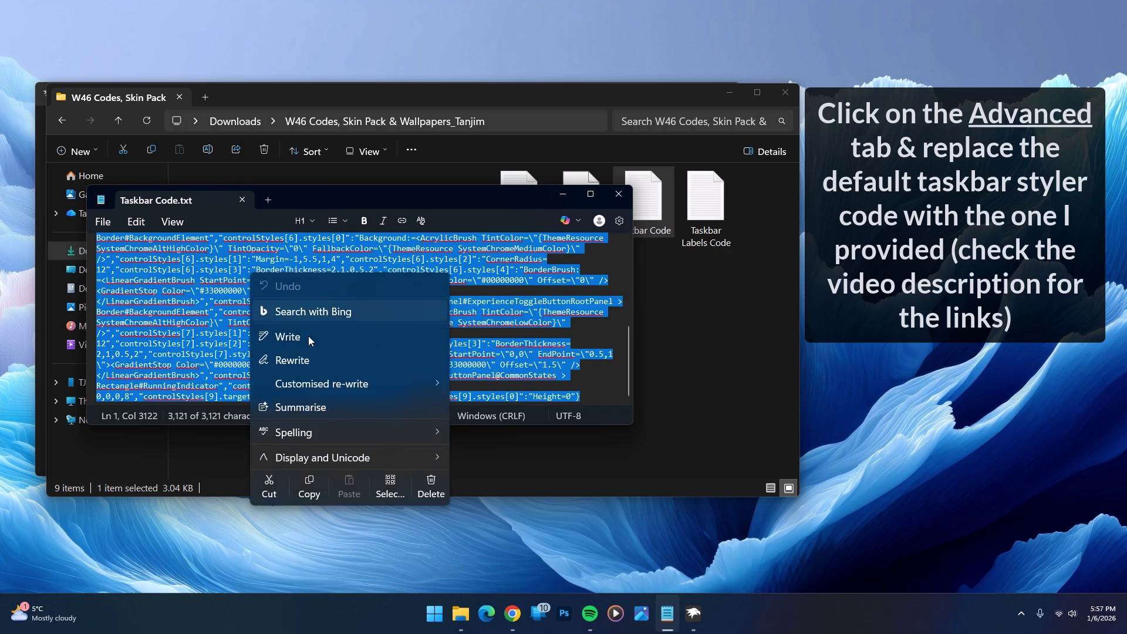
pyautogui.click(311, 489)
pyautogui.hotkey('alt', 'F4')
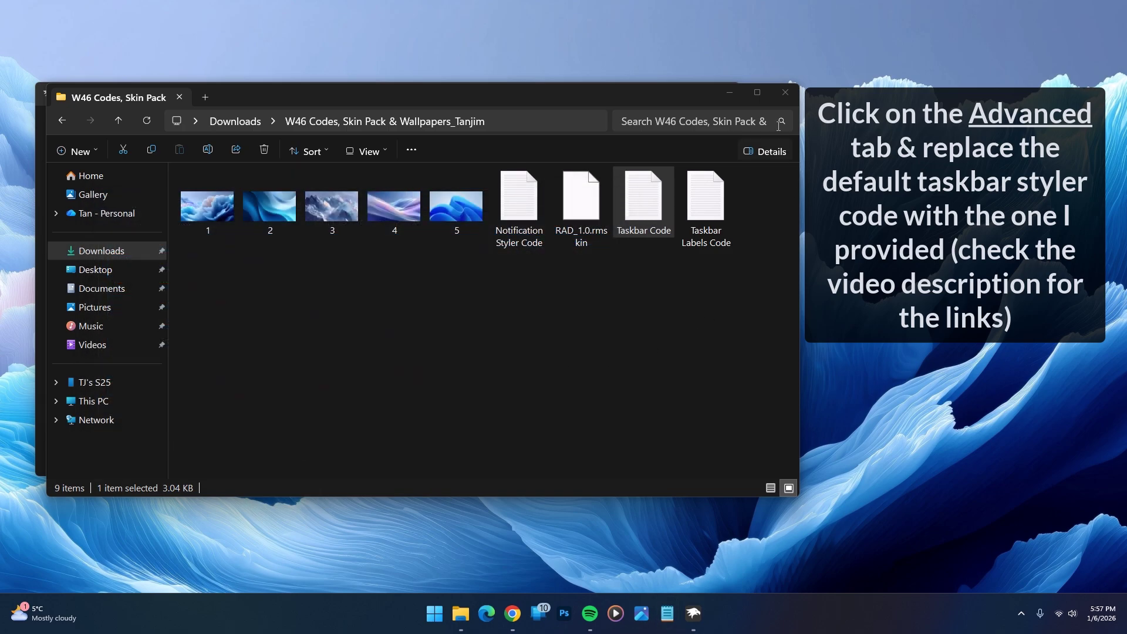
pyautogui.click(729, 92)
# Replace the Taskbar Styler's mod settings code with the copied taskbar code and save it.
pyautogui.click(379, 389)
pyautogui.hotkey('ctrl', 'a')
pyautogui.press('BackSpace')
pyautogui.hotkey('ctrl', 'v')
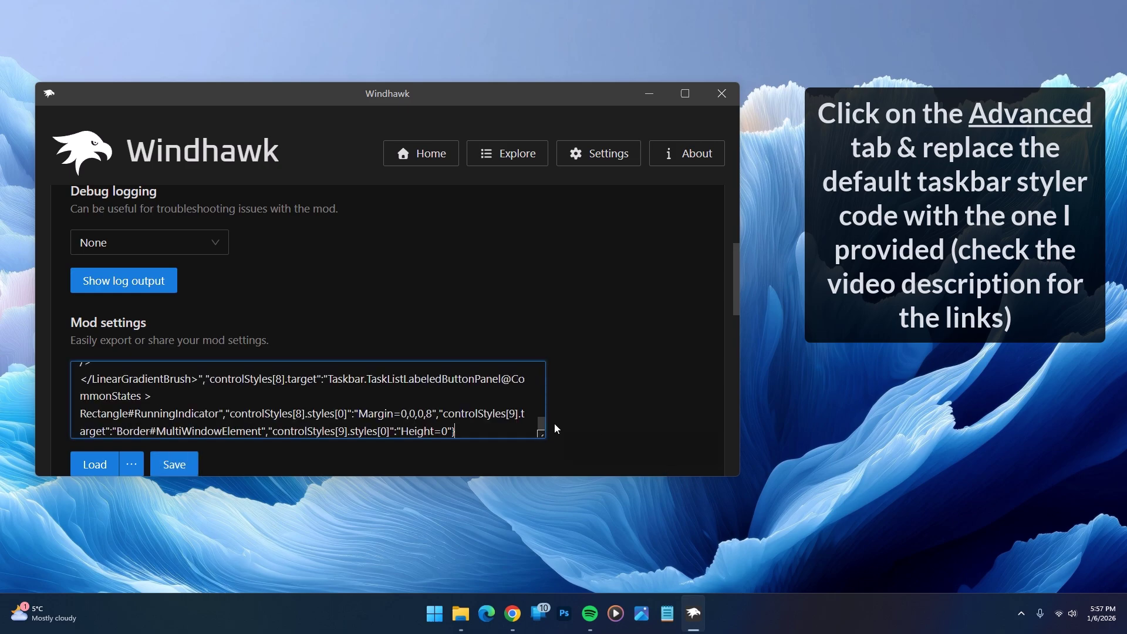
pyautogui.click(175, 464)
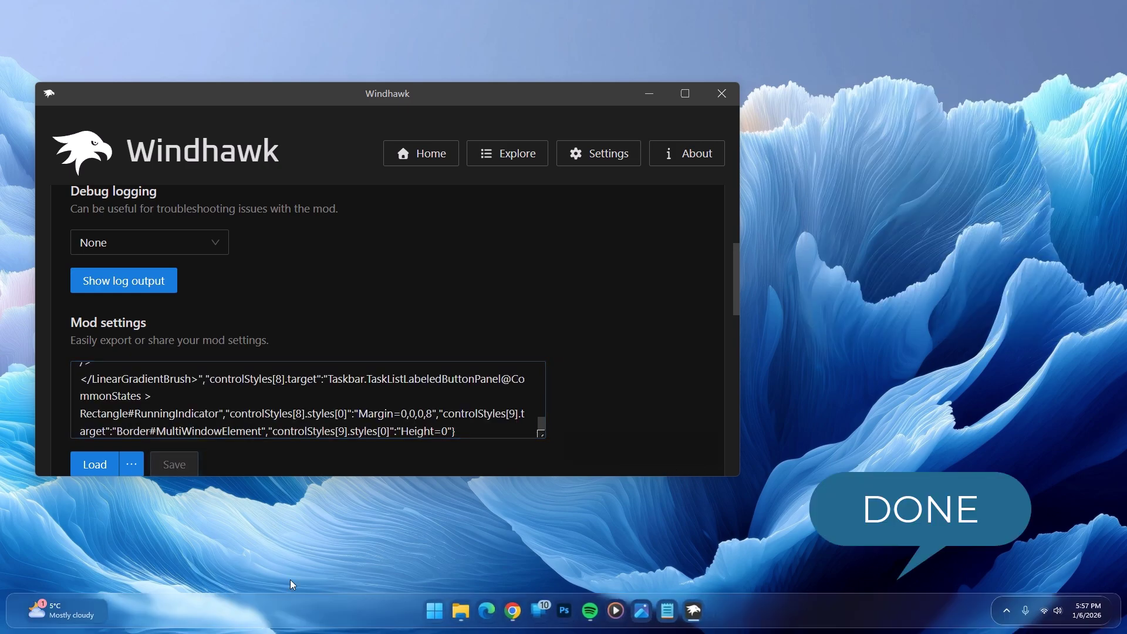
# Search the available mods for "start button" and install Start button always on the left, accepting the risk.
pyautogui.scroll(5, 601, 315)
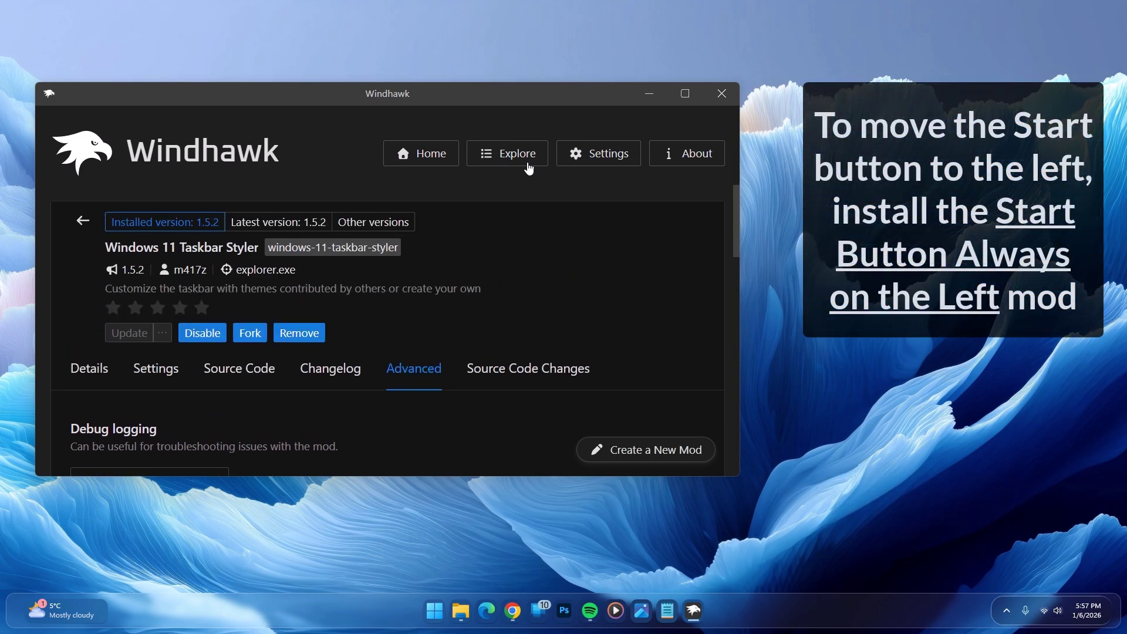
pyautogui.click(511, 153)
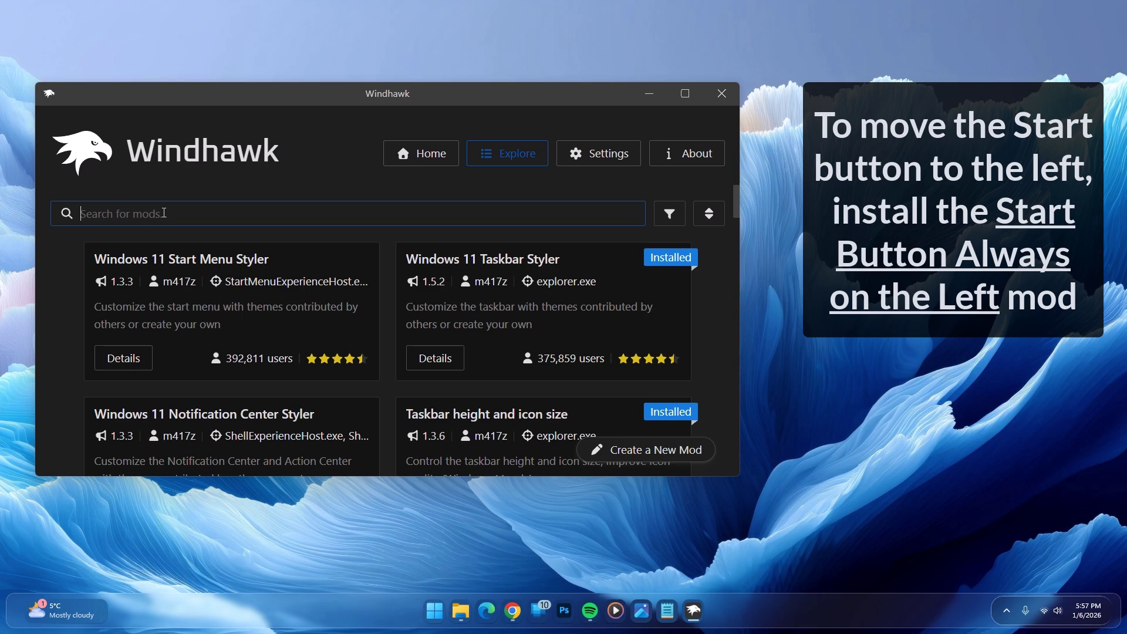
pyautogui.write('start button')
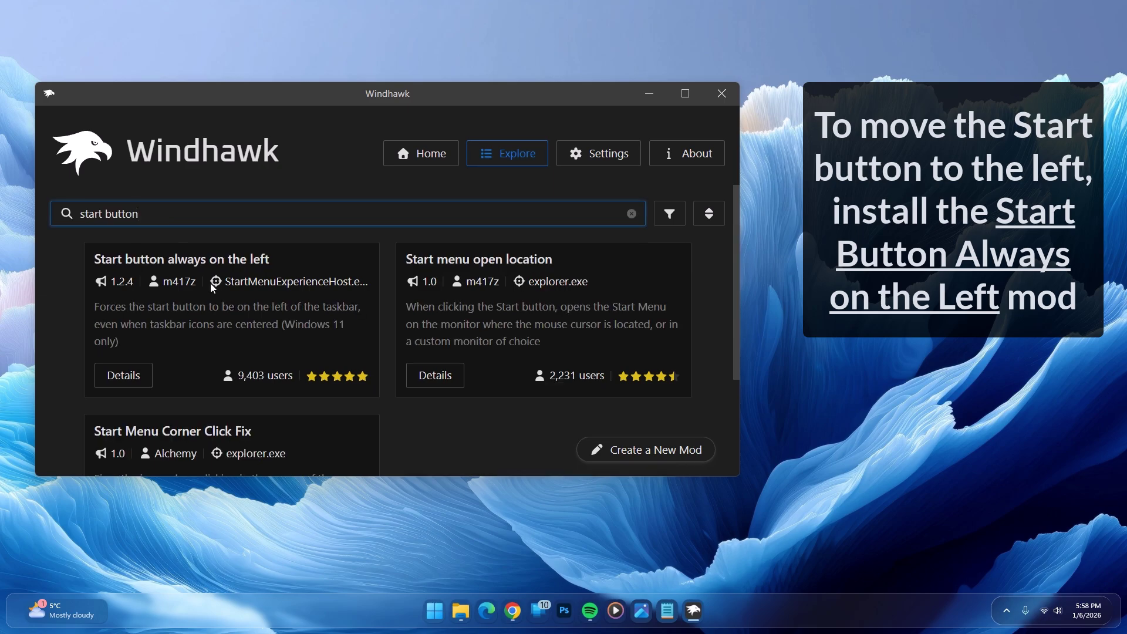
pyautogui.click(122, 376)
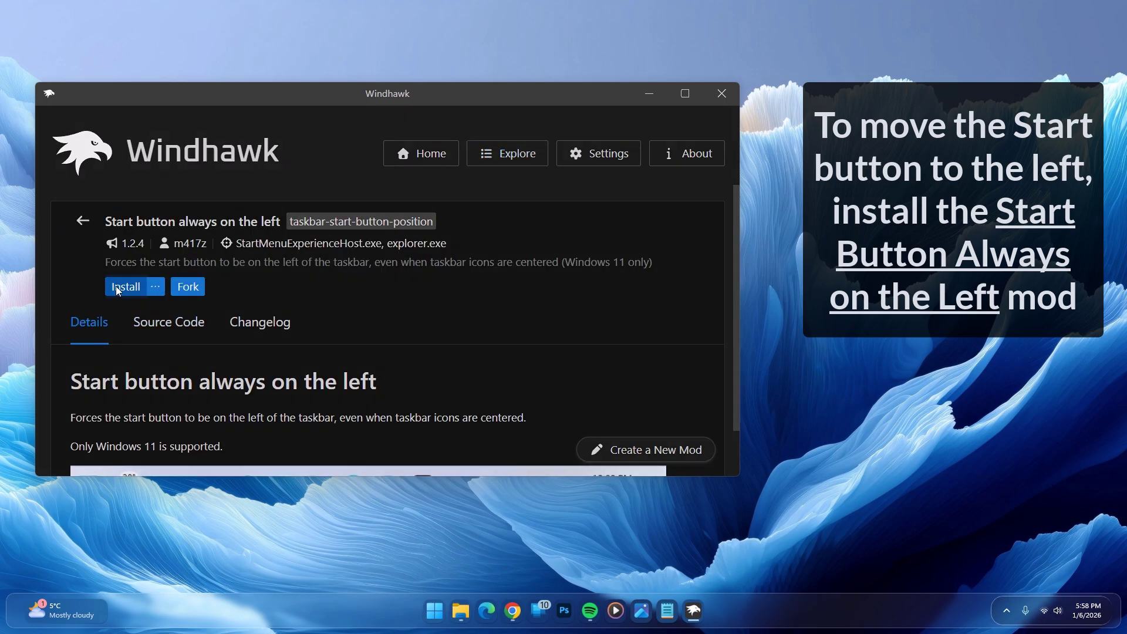
pyautogui.click(118, 290)
pyautogui.click(535, 424)
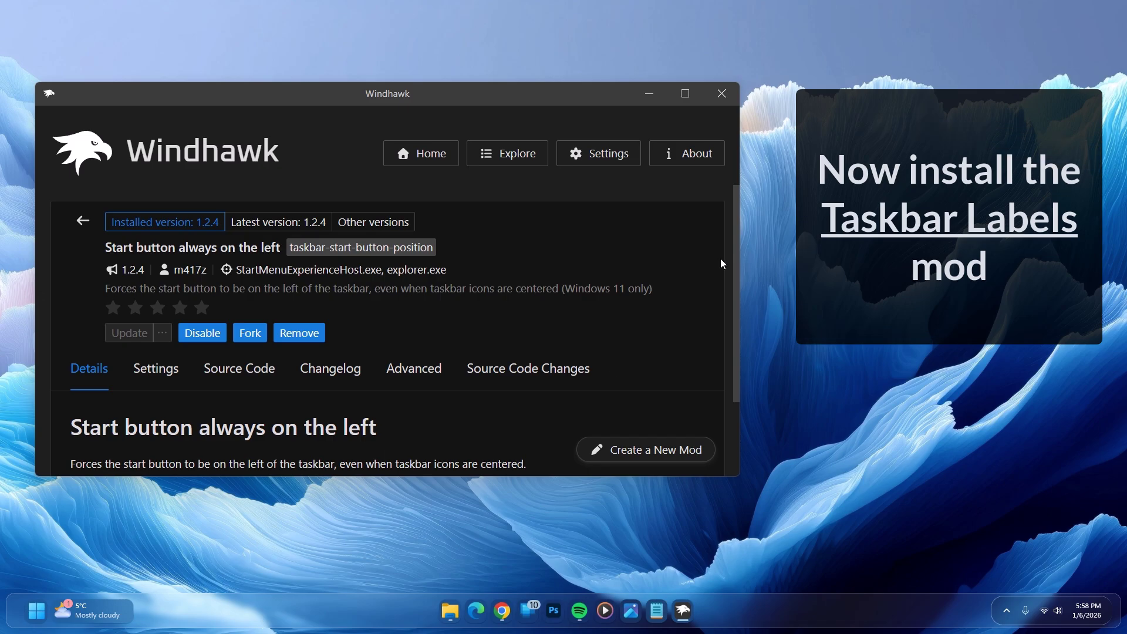
# Search the available mods for "taskbar labels" and install Taskbar Labels for Windows 11, accepting the risk.
pyautogui.click(515, 151)
pyautogui.tripleClick(155, 212)
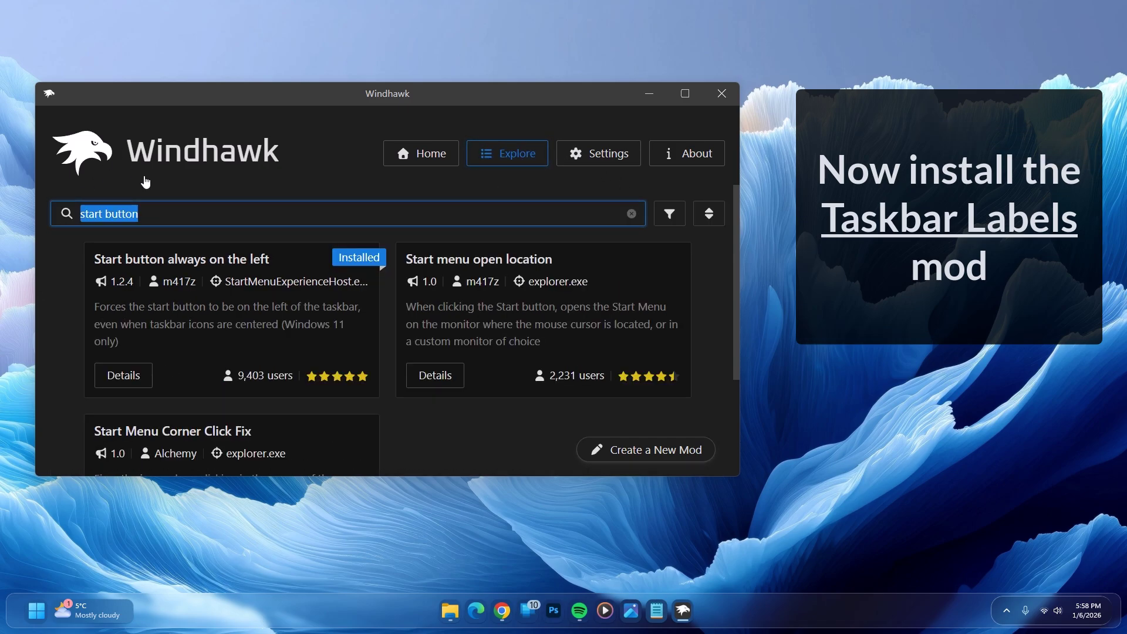
pyautogui.write('taskbar labels')
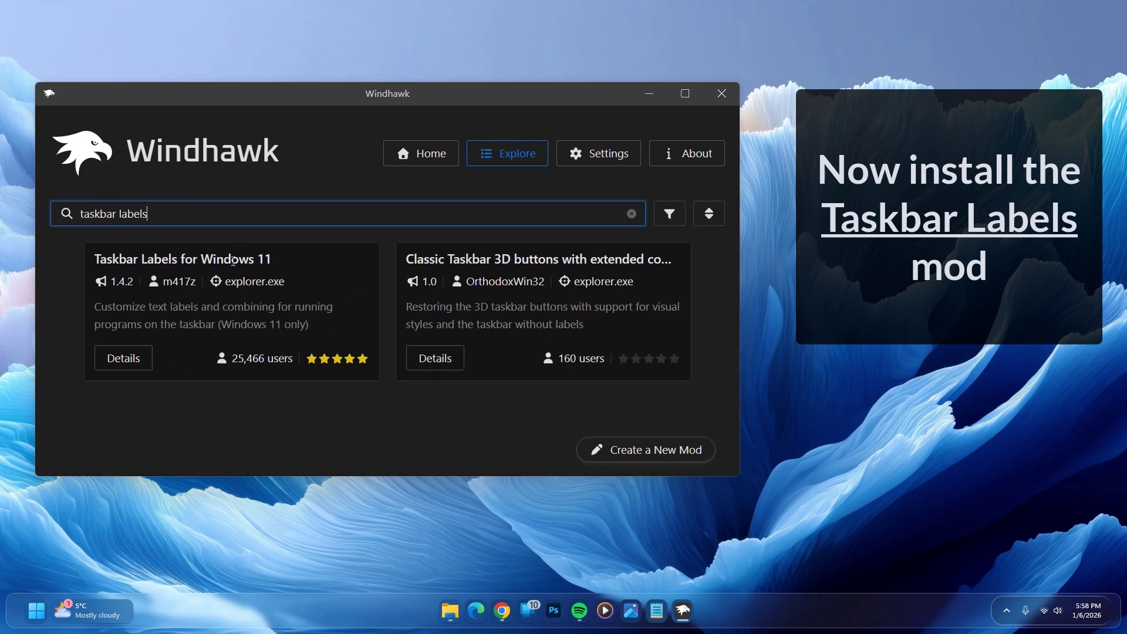
pyautogui.click(123, 358)
pyautogui.click(125, 287)
pyautogui.click(513, 423)
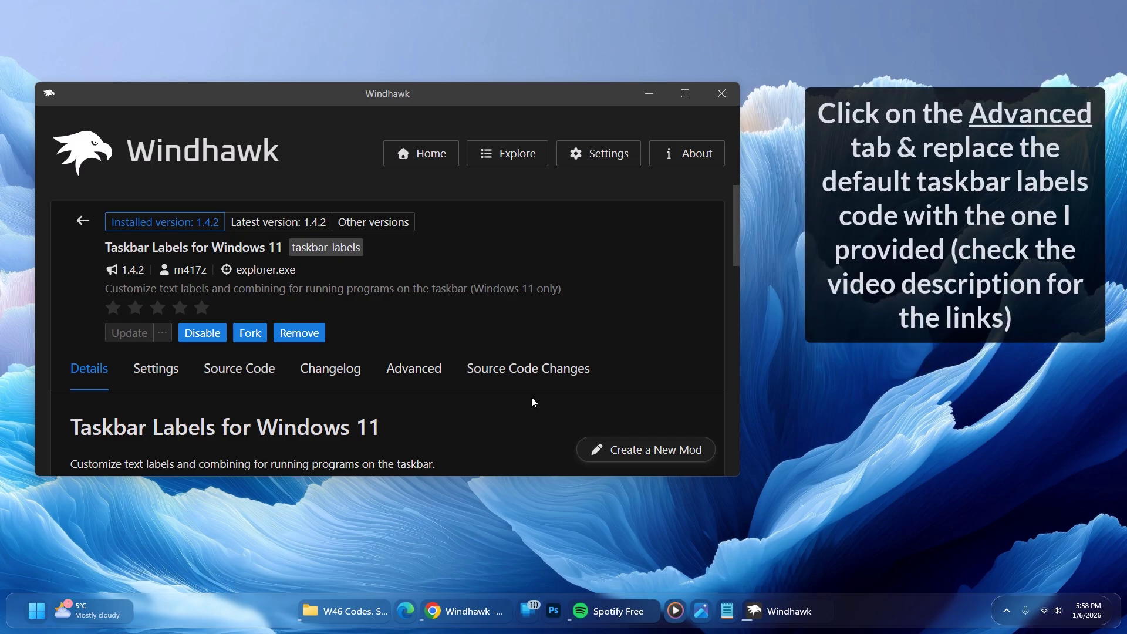
# Display the Taskbar Labels mod's exportable settings code, and open the Taskbar Labels Code file from the W46 Codes folder.
pyautogui.click(430, 372)
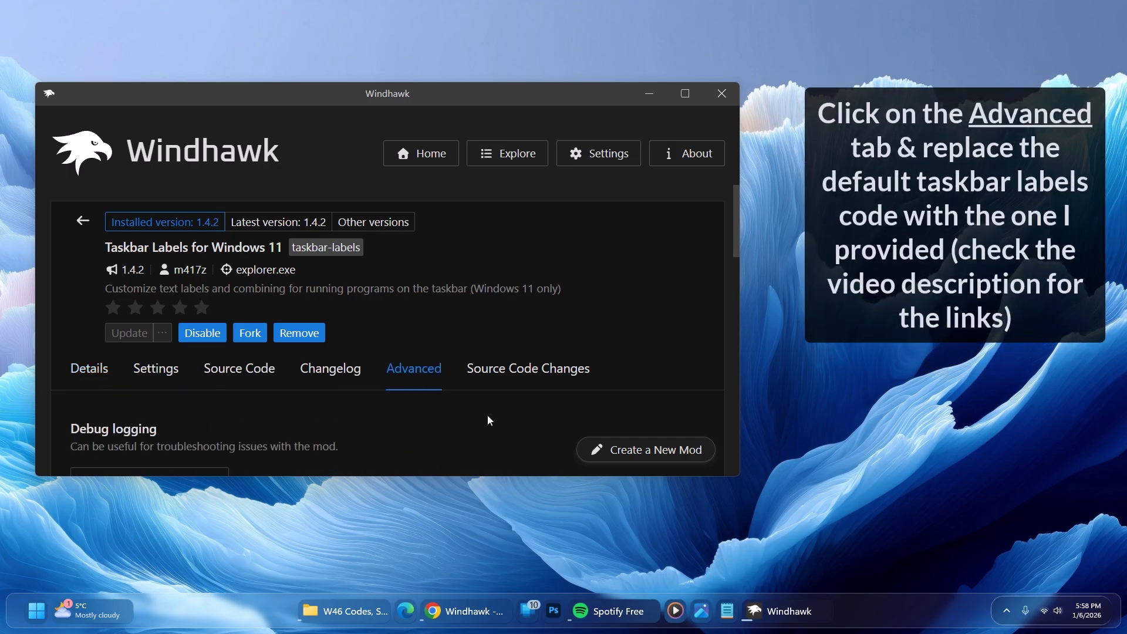
pyautogui.scroll(-4, 487, 419)
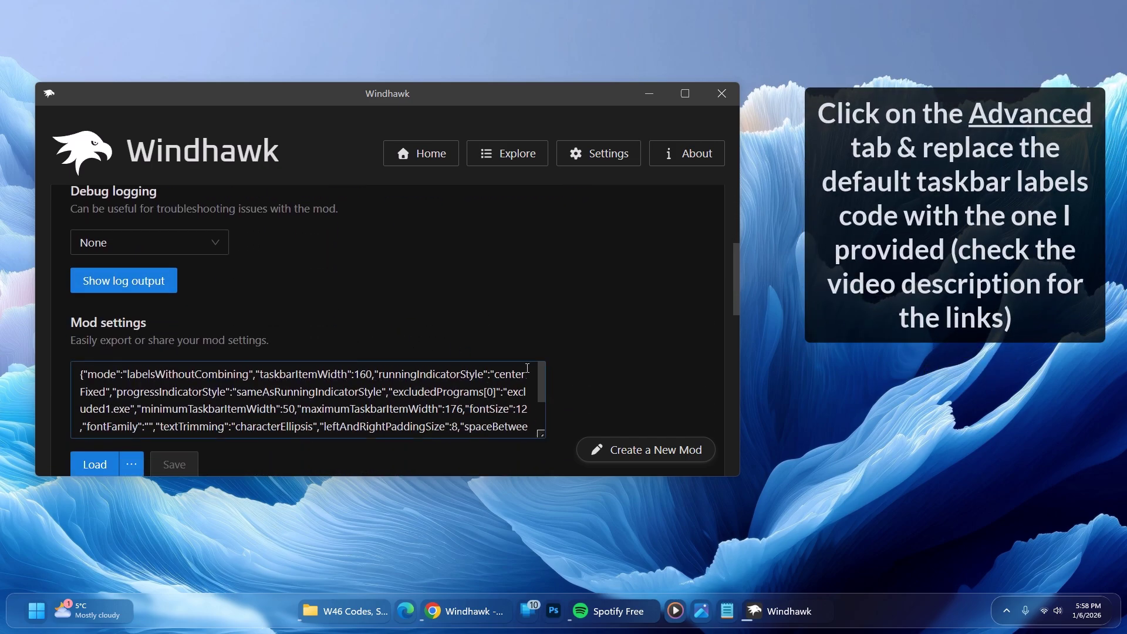
pyautogui.click(356, 611)
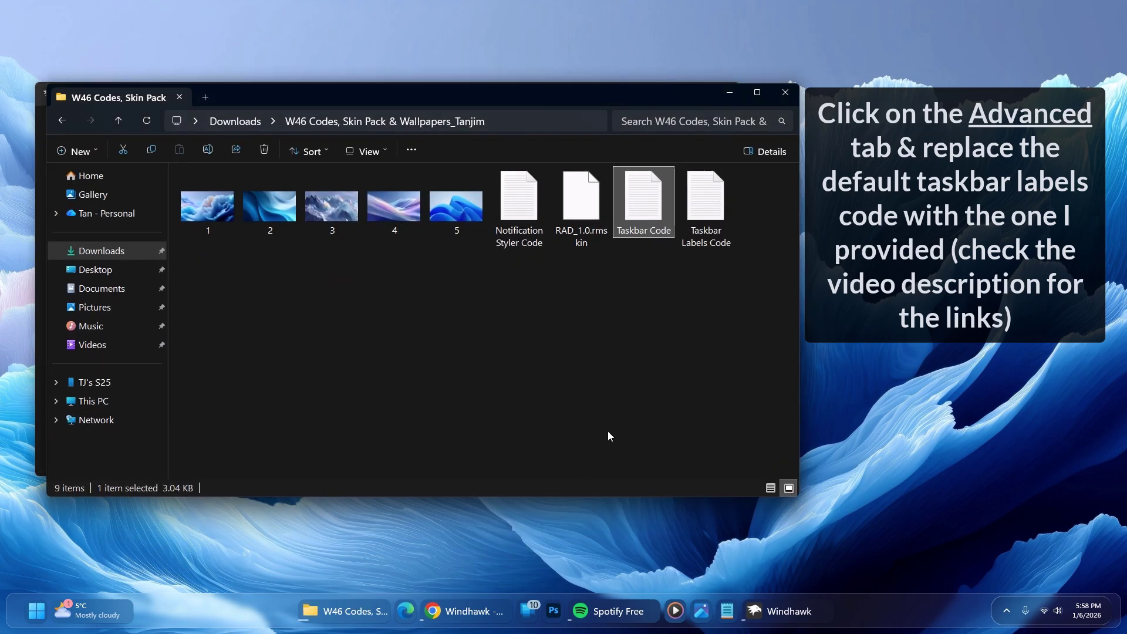
pyautogui.doubleClick(712, 216)
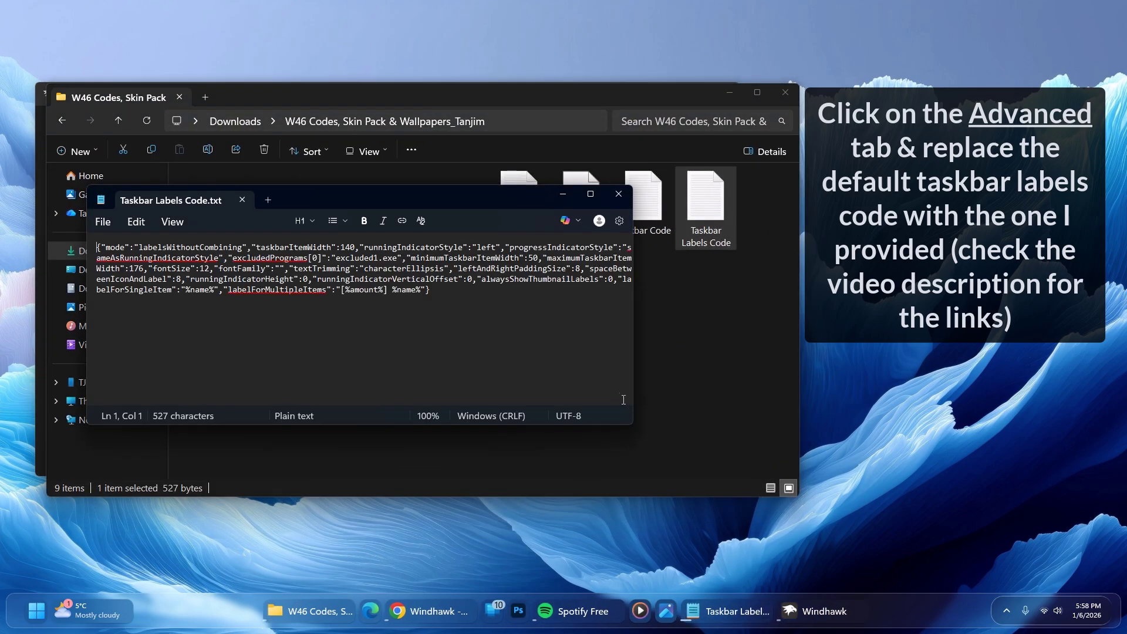
# Copy all the code in the Taskbar Labels Code file, close the file and return to Windhawk.
pyautogui.hotkey('ctrl', 'a')
pyautogui.rightClick(352, 273)
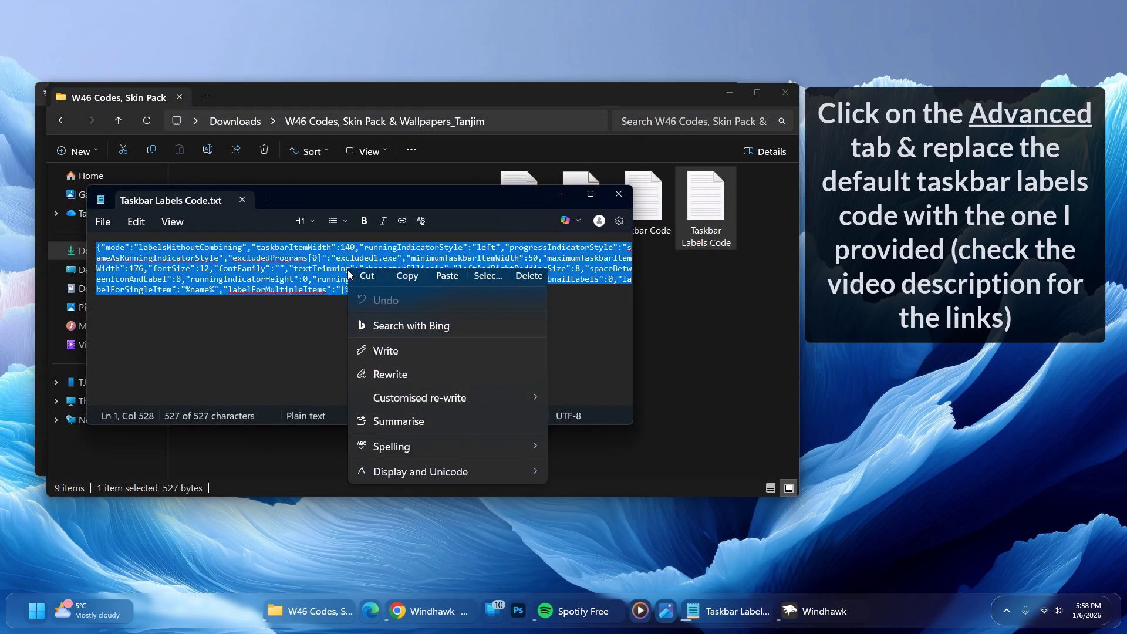
pyautogui.click(407, 287)
pyautogui.click(241, 200)
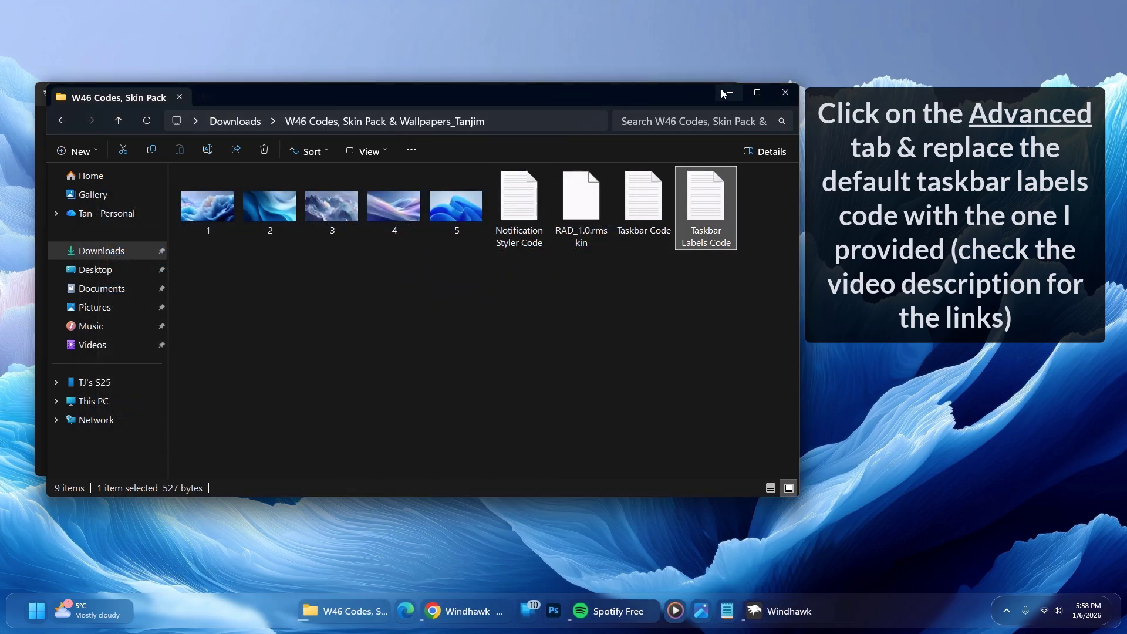
pyautogui.hotkey('alt', 'Tab')
# Replace the Taskbar Labels mod's settings code with the copied labels code and save it.
pyautogui.click(320, 390)
pyautogui.hotkey('ctrl', 'a')
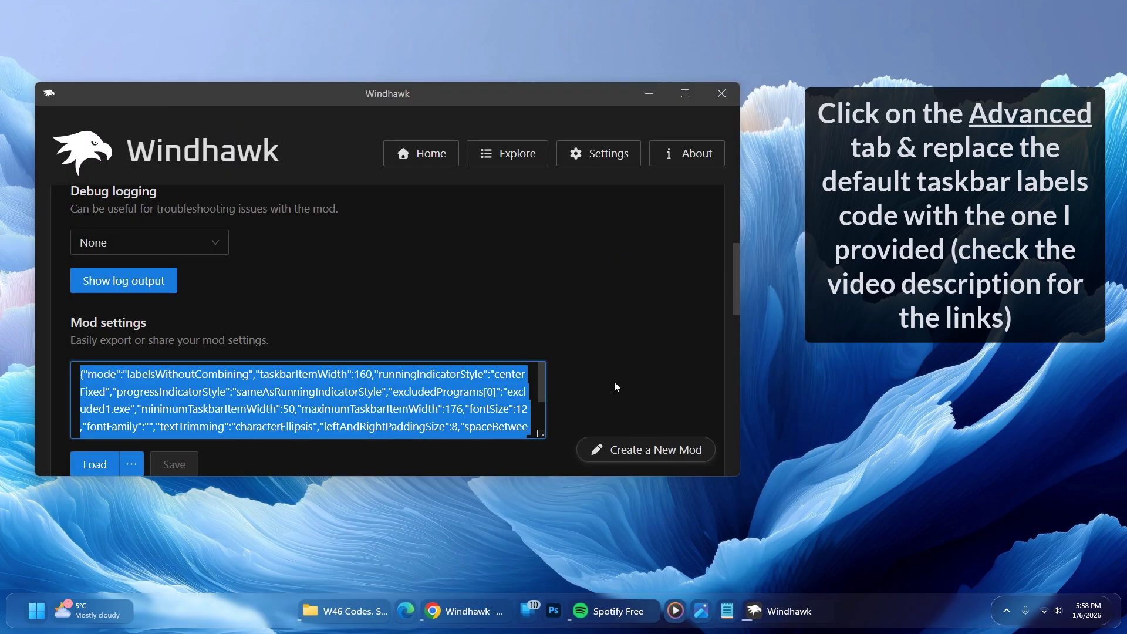
pyautogui.press('BackSpace')
pyautogui.rightClick(308, 263)
pyautogui.click(320, 327)
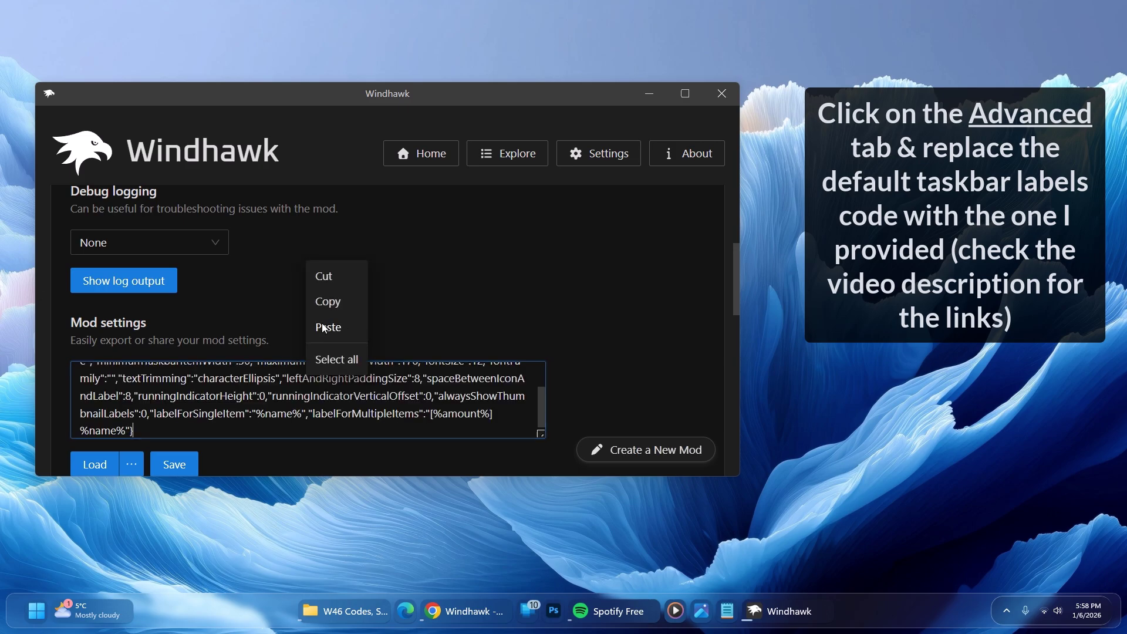
pyautogui.click(175, 466)
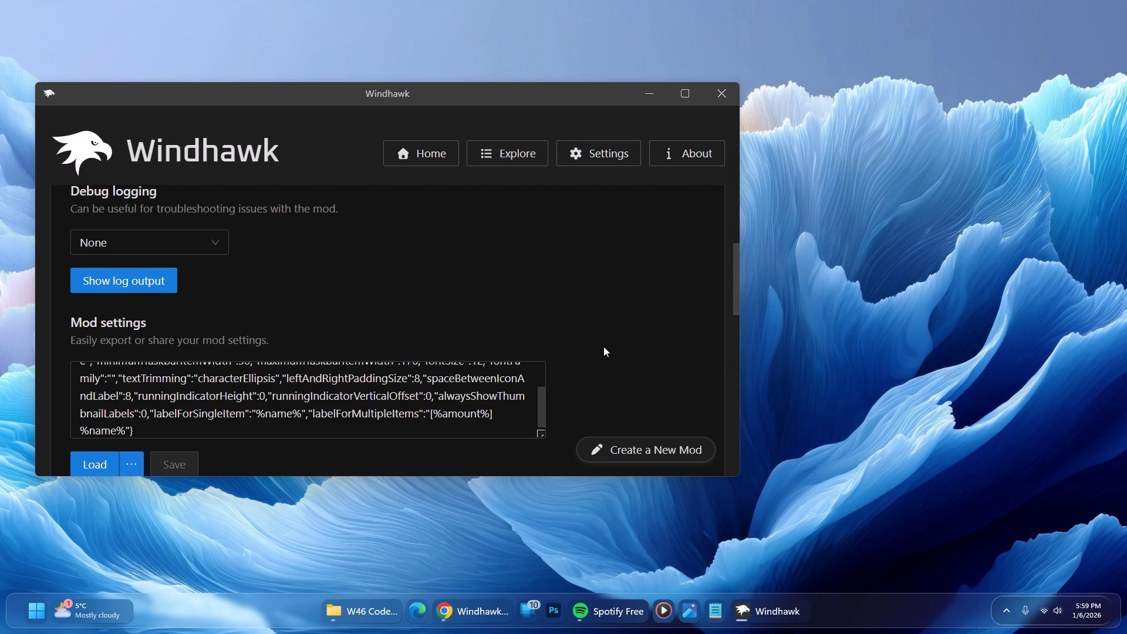
# Clear the mod search and install the Windows 11 Start Menu Styler mod, accepting the risk.
pyautogui.scroll(5, 606, 346)
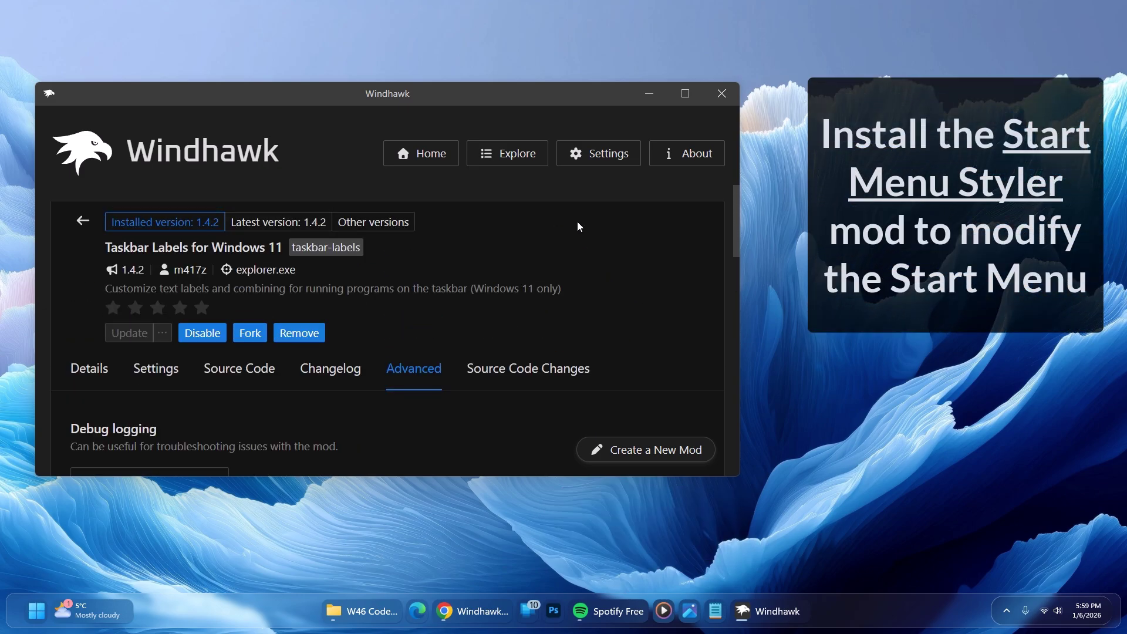
pyautogui.click(509, 153)
pyautogui.moveTo(143, 211); pyautogui.dragTo(51, 215)
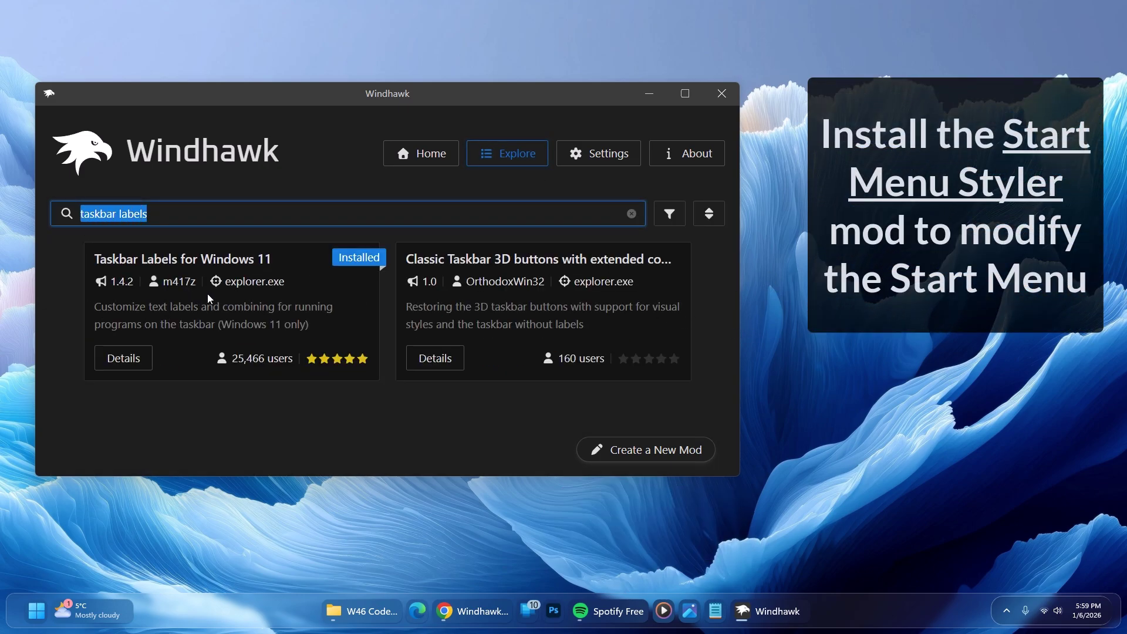
pyautogui.press('BackSpace')
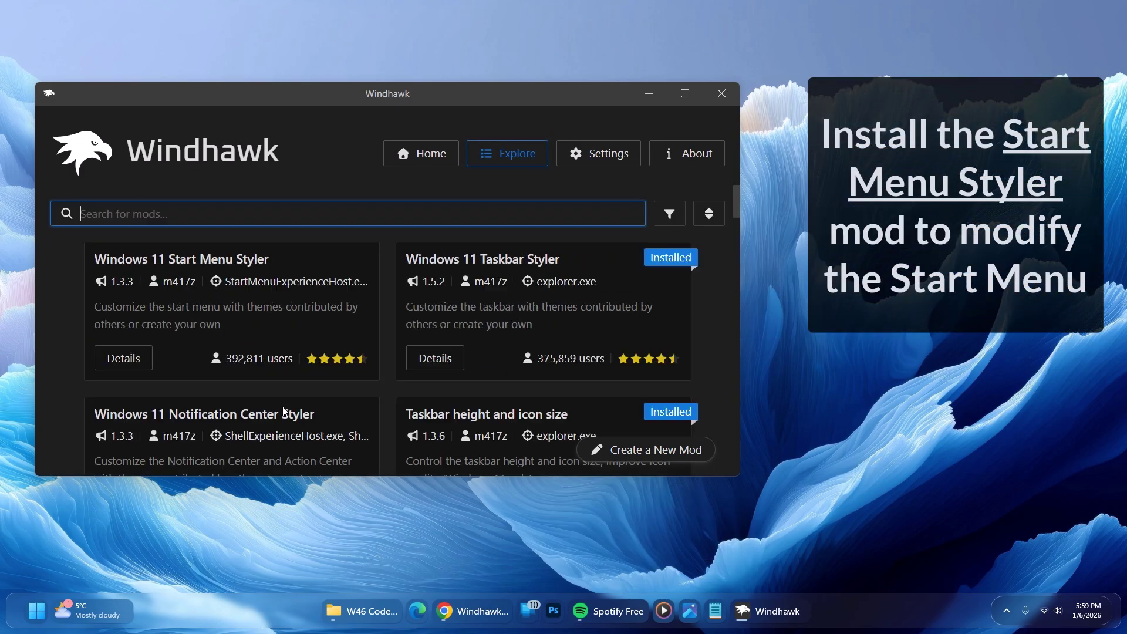
pyautogui.click(123, 358)
pyautogui.click(126, 286)
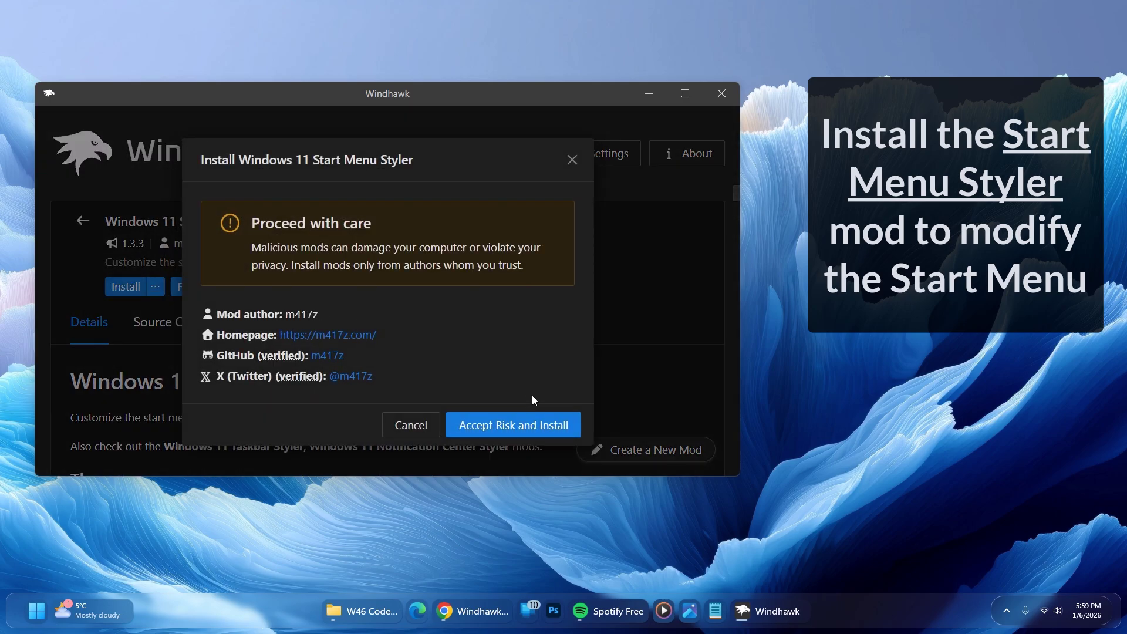
pyautogui.click(511, 427)
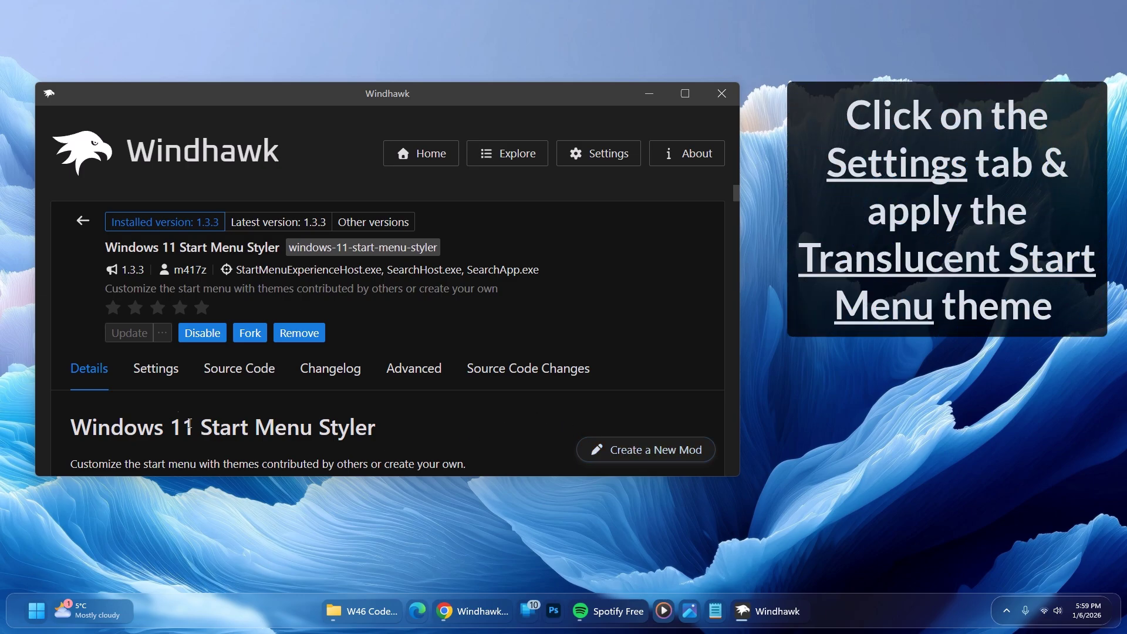
# Set the Start Menu Styler's theme to TranslucentStartMenu and save the mod's settings.
pyautogui.click(156, 369)
pyautogui.scroll(-3, 373, 411)
pyautogui.click(359, 375)
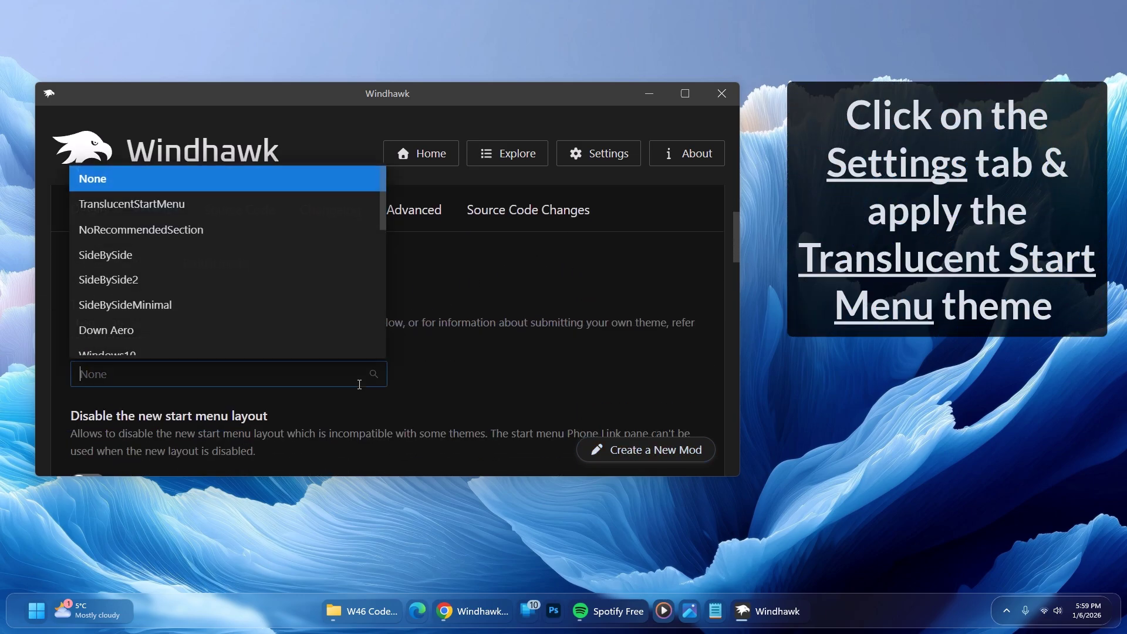
pyautogui.click(258, 204)
pyautogui.click(157, 272)
# Minimise Windhawk, open the restyled Start menu and hide its phone companion pane, then close the menu.
pyautogui.click(641, 91)
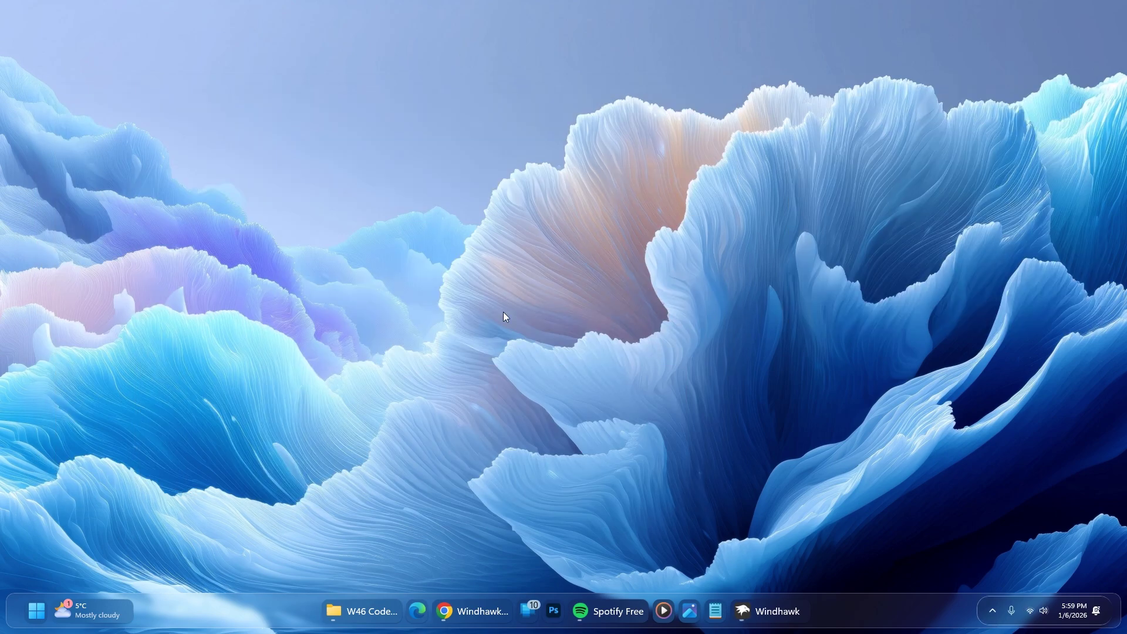
pyautogui.click(37, 609)
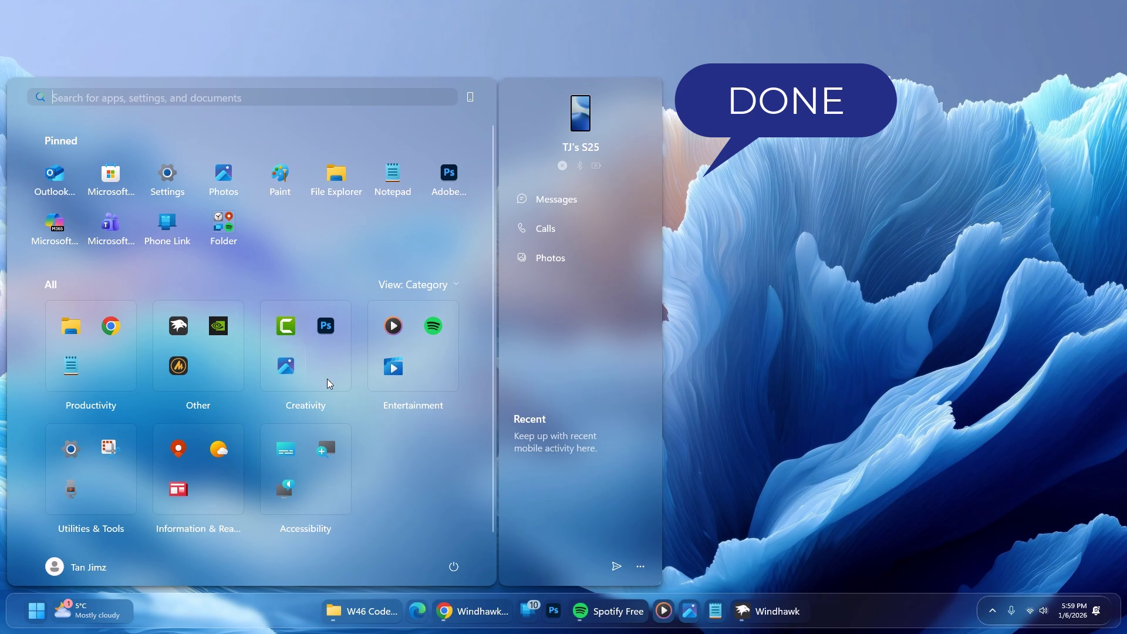
pyautogui.click(508, 108)
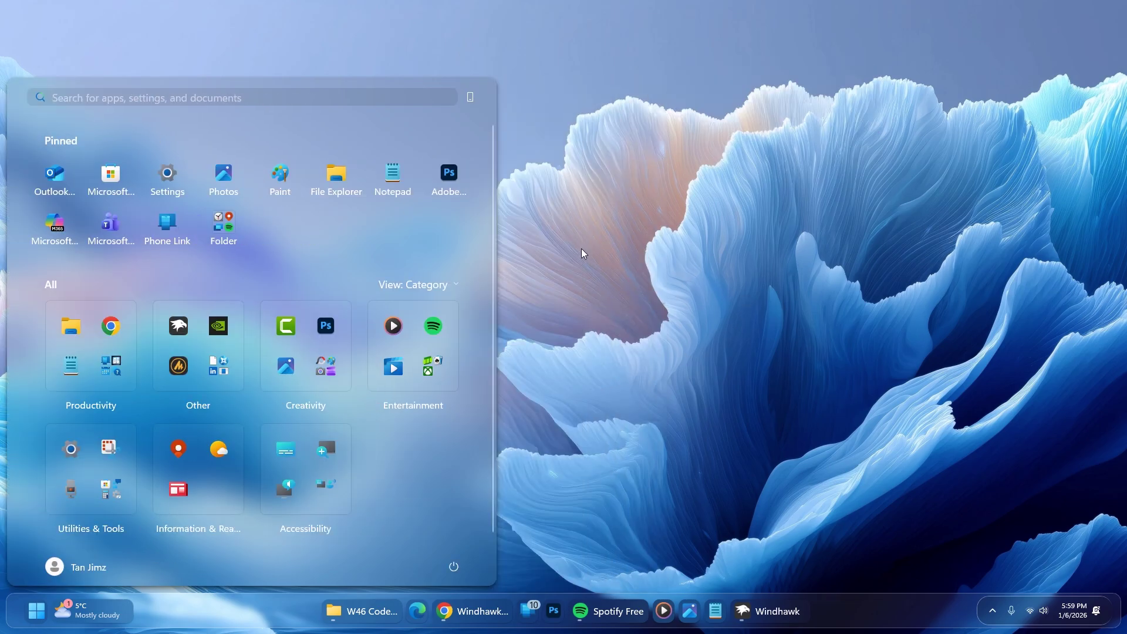
pyautogui.click(581, 248)
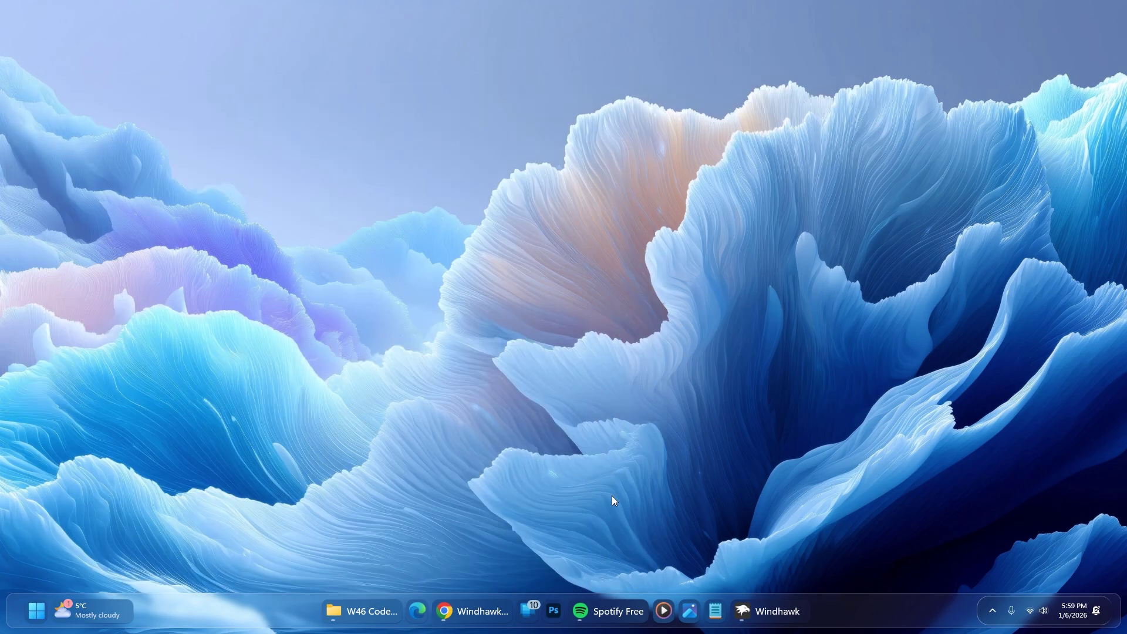
# Return to Windhawk, find the Windows 11 Notification Center Styler mod and install it, accepting the risk.
pyautogui.click(761, 612)
pyautogui.scroll(3, 623, 294)
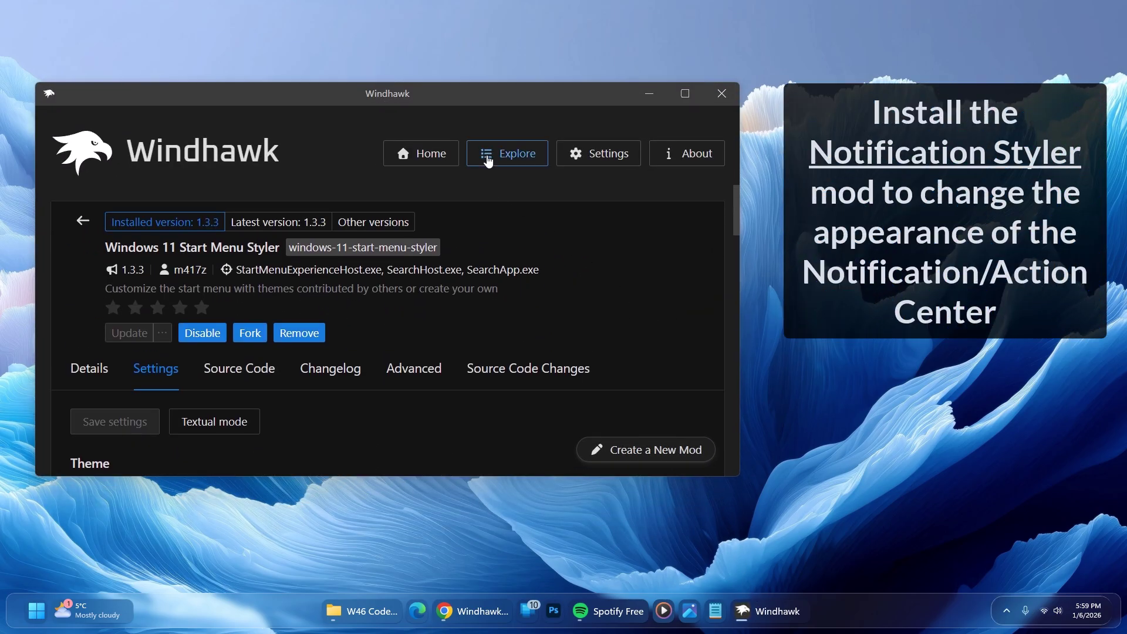
pyautogui.click(510, 154)
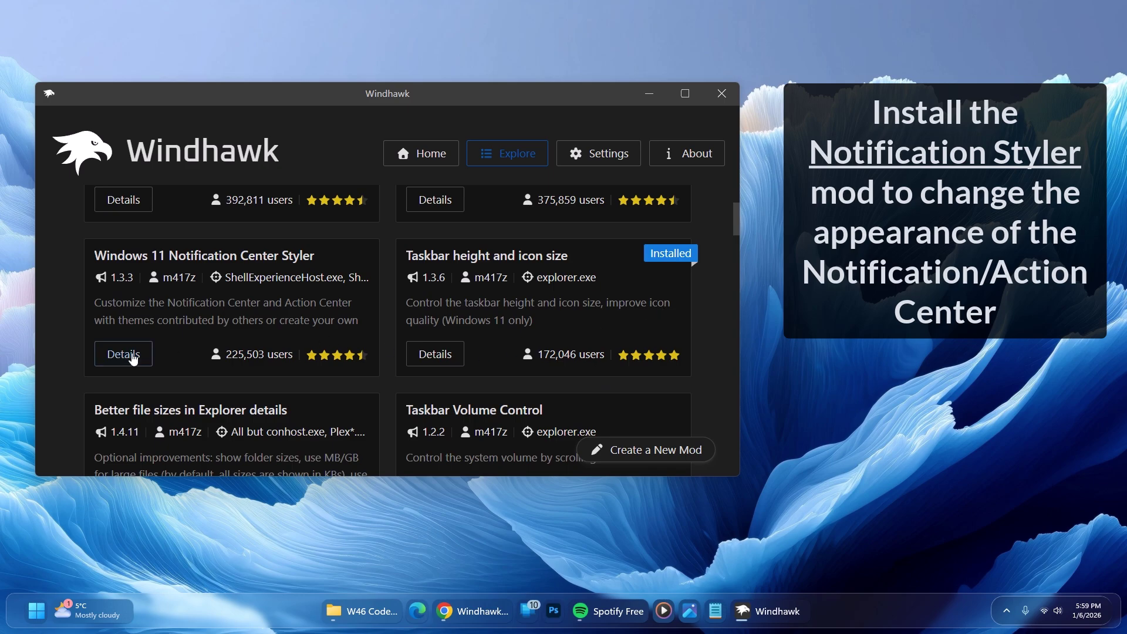
pyautogui.click(132, 357)
pyautogui.click(125, 286)
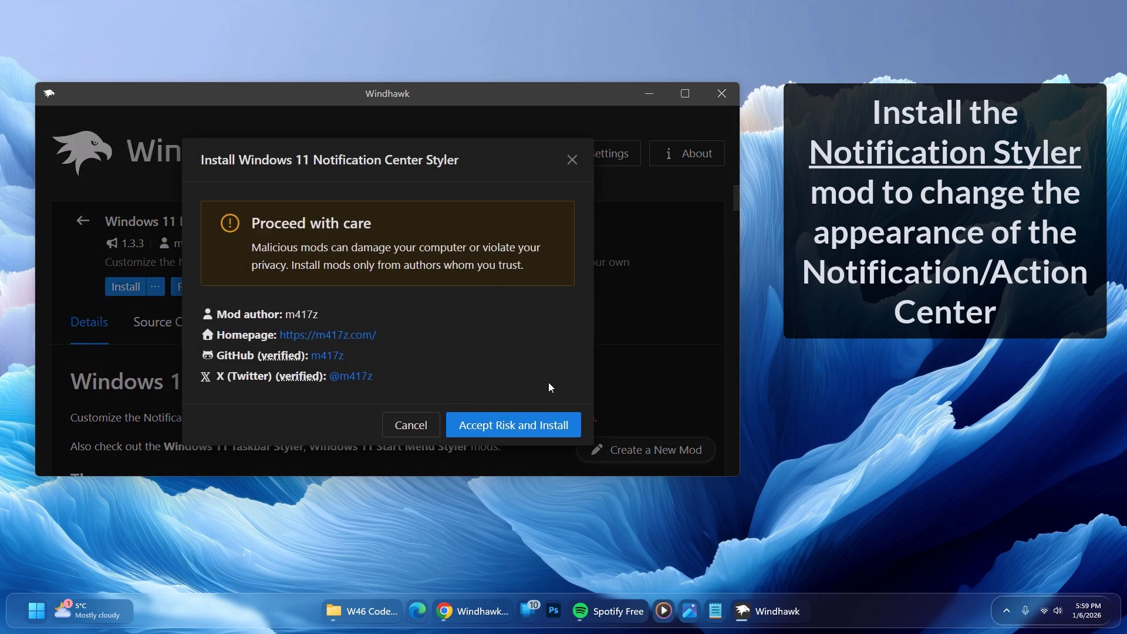
pyautogui.click(526, 421)
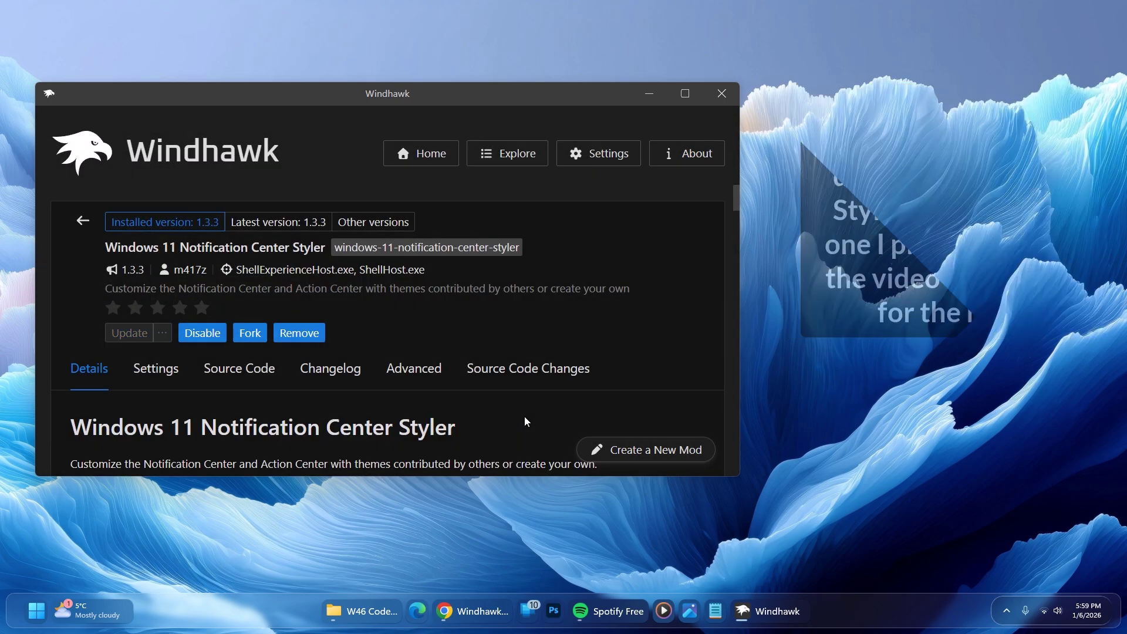
# Open the Notification Center Styler's advanced settings, then copy all text from the Notification Styler Code file and close that file.
pyautogui.click(428, 371)
pyautogui.scroll(-2, 500, 423)
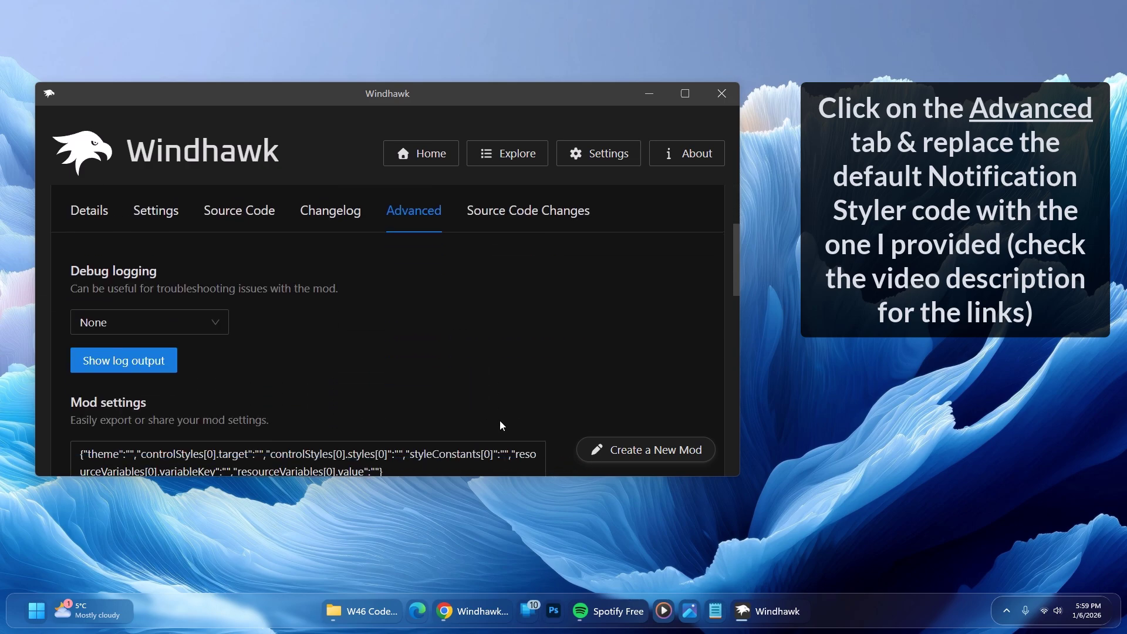
pyautogui.scroll(-2, 500, 425)
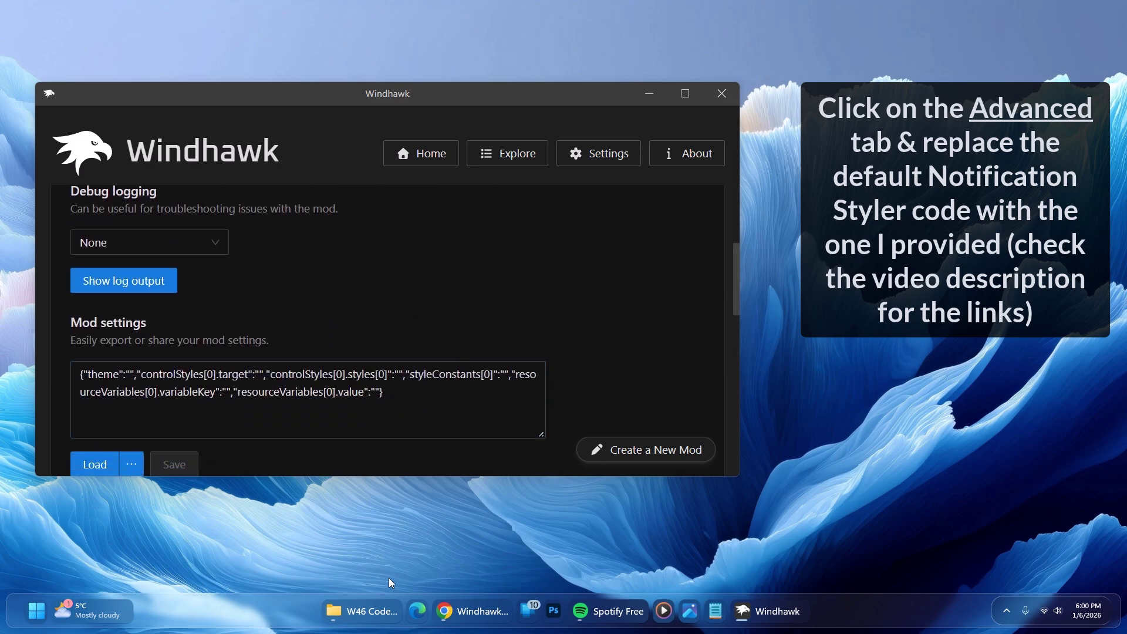
pyautogui.click(382, 609)
pyautogui.click(530, 209)
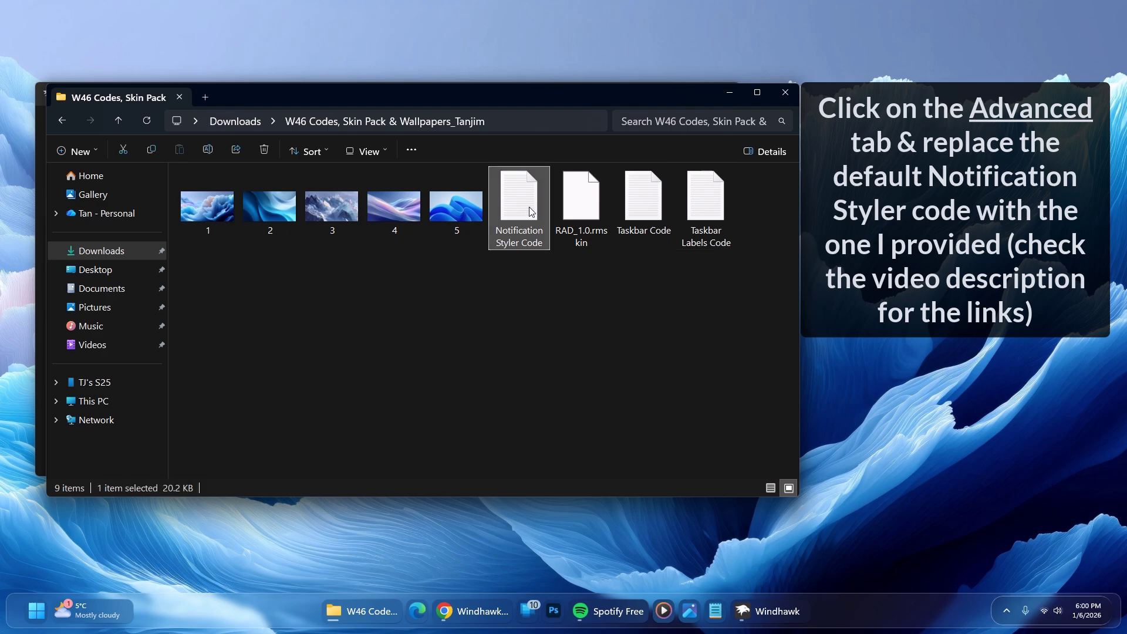
pyautogui.doubleClick(530, 209)
pyautogui.hotkey('ctrl', 'a')
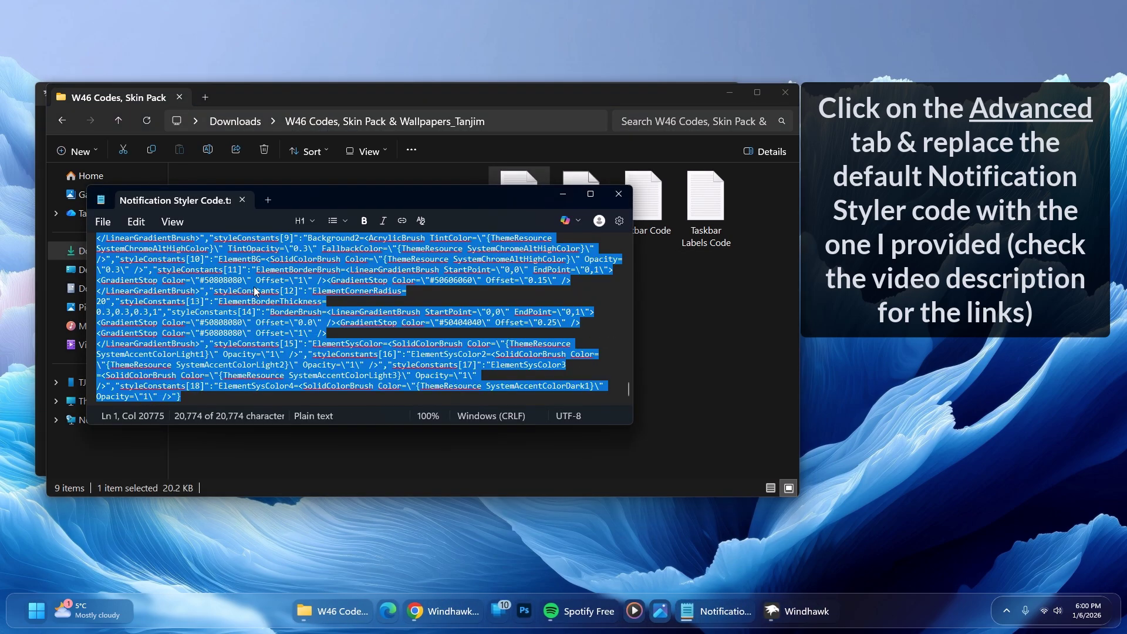
pyautogui.rightClick(254, 290)
pyautogui.click(313, 501)
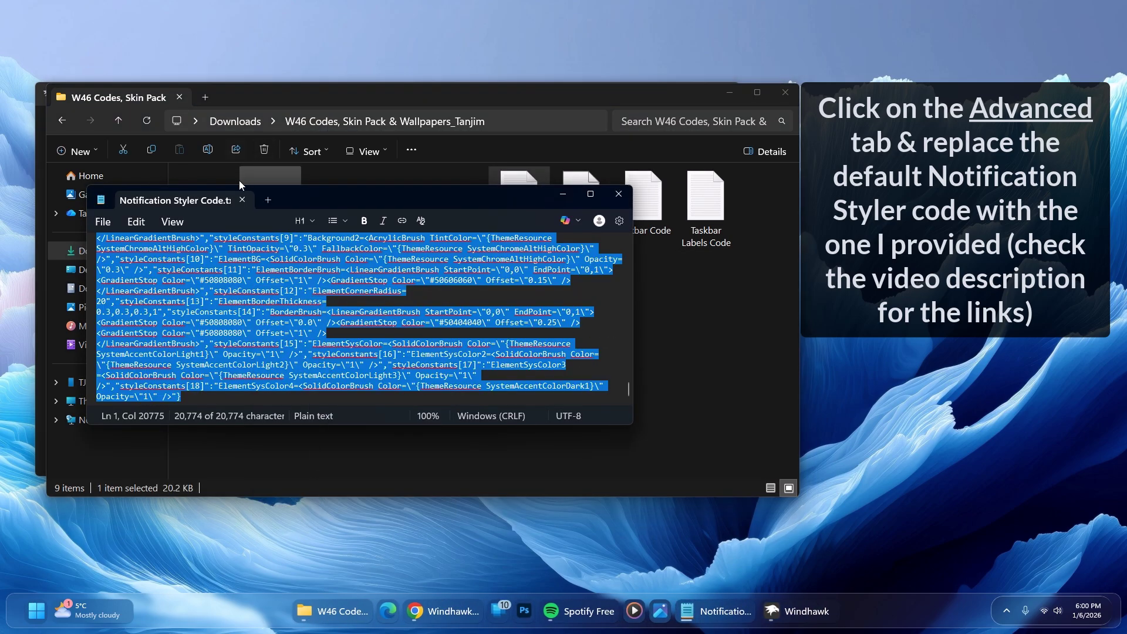
pyautogui.hotkey('alt', 'F4')
# Return to Windhawk, replace the Notification Center Styler's mod settings code with the copied code, and save it.
pyautogui.hotkey('alt', 'Tab')
pyautogui.click(340, 403)
pyautogui.hotkey('ctrl', 'a')
pyautogui.press('BackSpace')
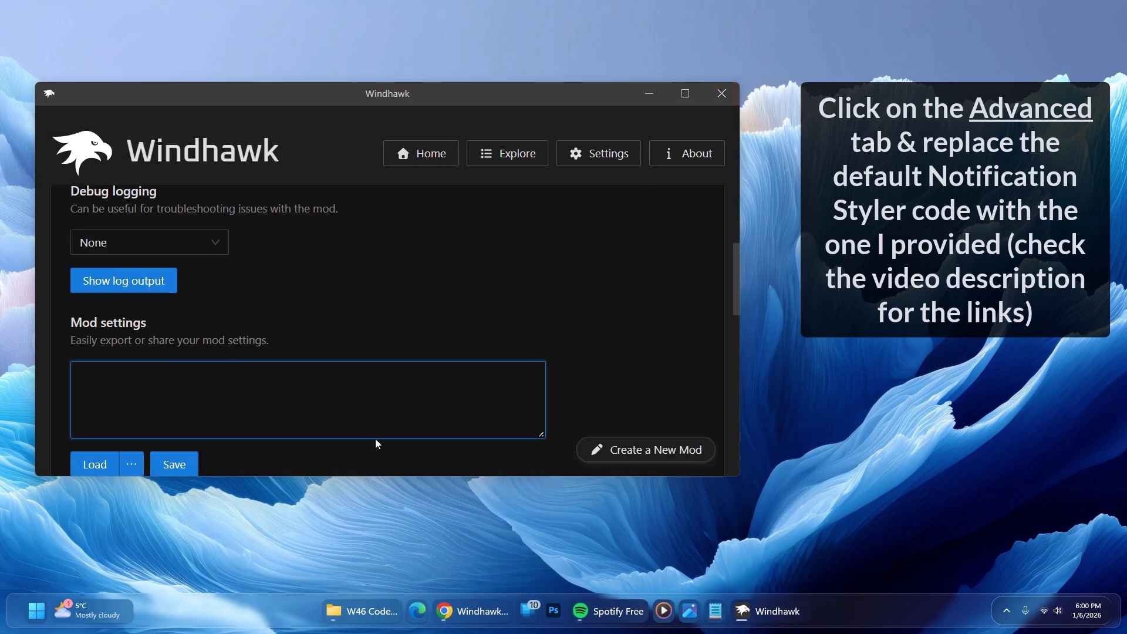
pyautogui.hotkey('ctrl', 'v')
pyautogui.click(174, 464)
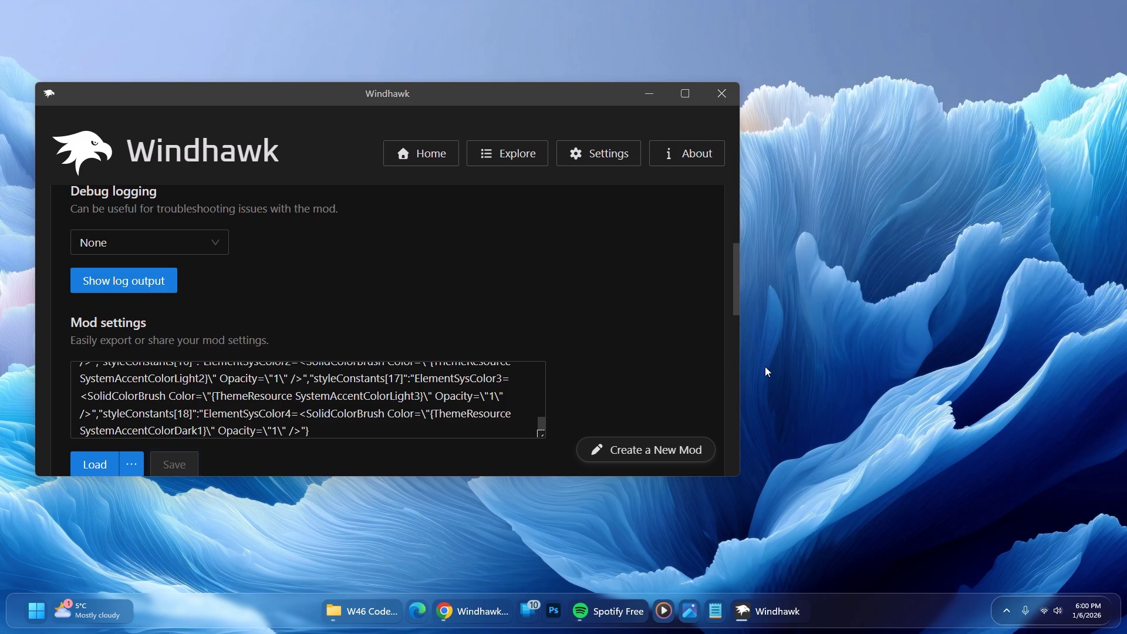
# Open the restyled quick settings, lower the system volume to about 31, and close the panel.
pyautogui.click(1050, 611)
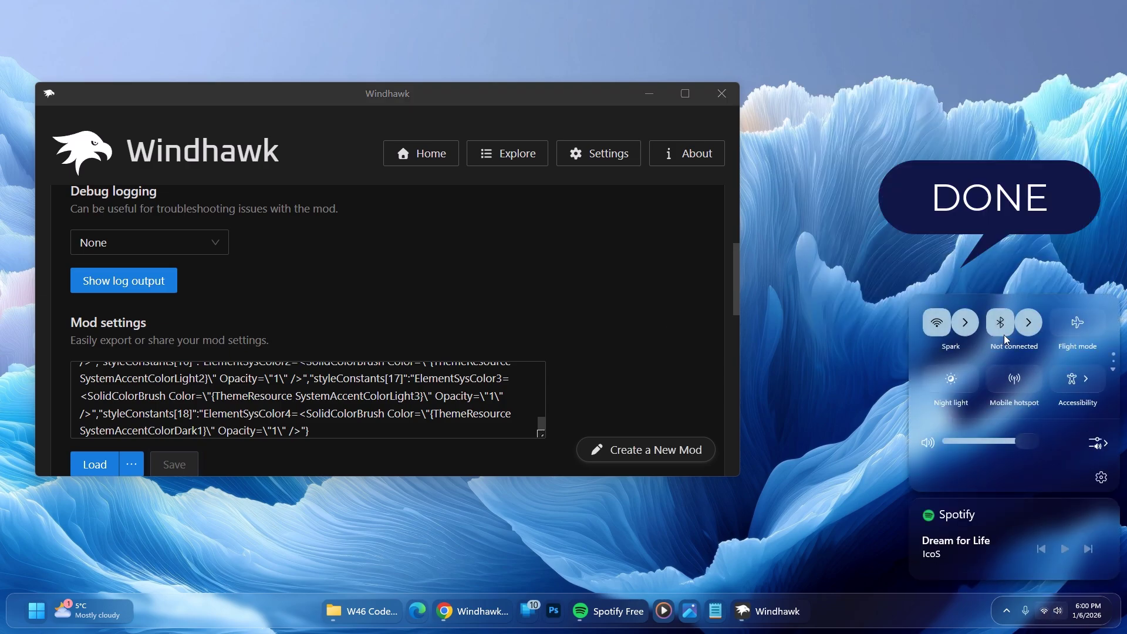
pyautogui.moveTo(1034, 442); pyautogui.dragTo(999, 450)
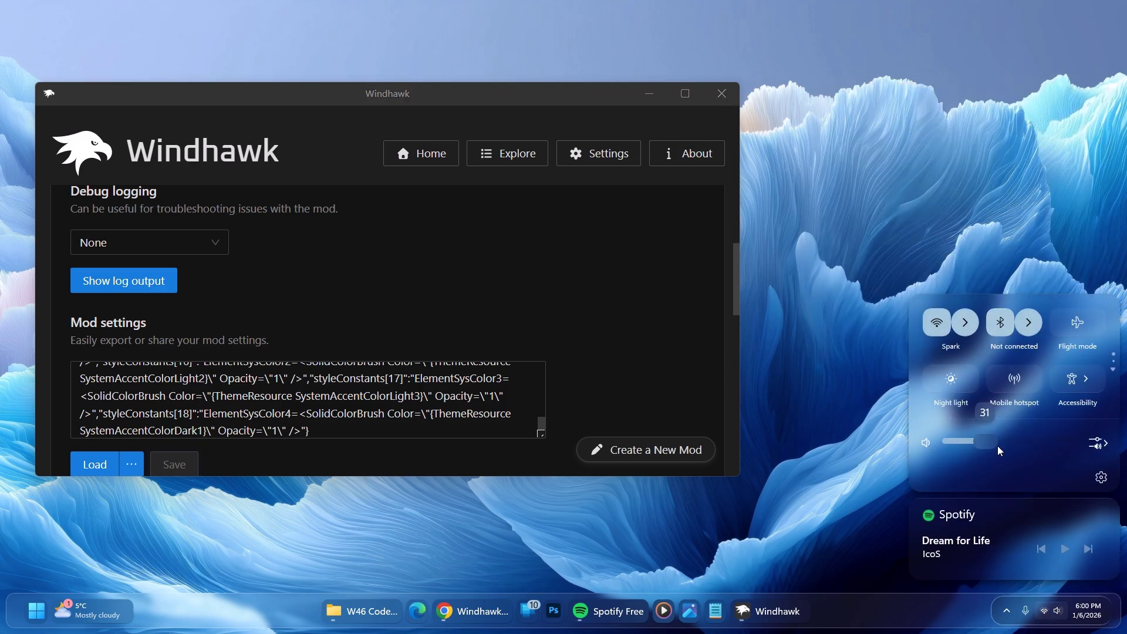
pyautogui.click(856, 405)
# Search the mod library for "file explo" and install the Windows 11 File Explorer Styler mod, accepting the risk.
pyautogui.scroll(5, 682, 347)
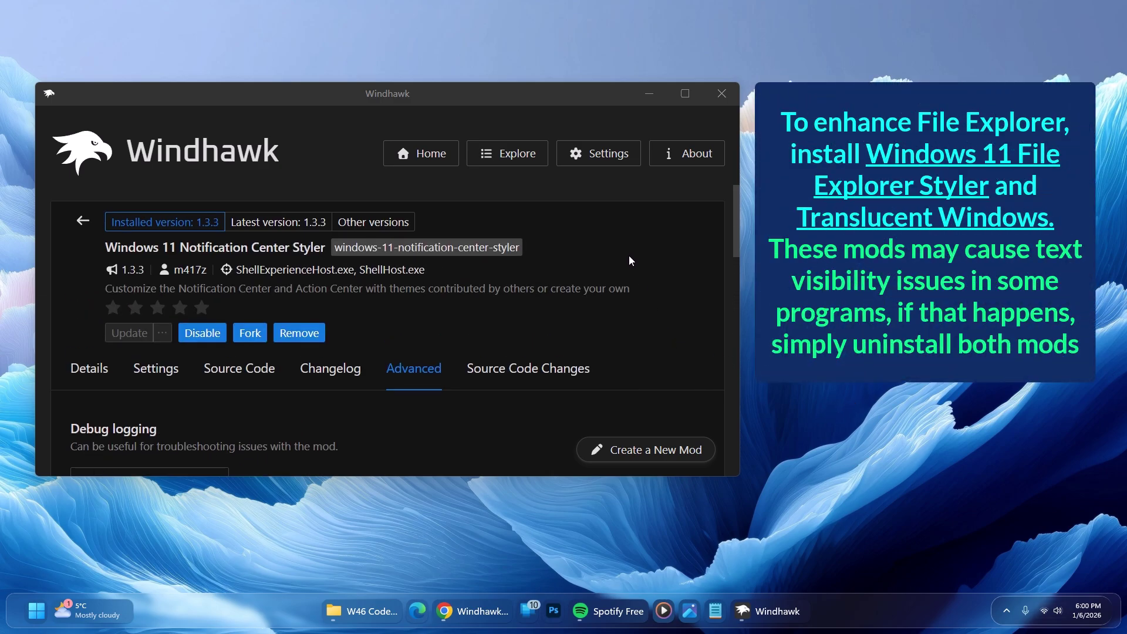
pyautogui.click(504, 153)
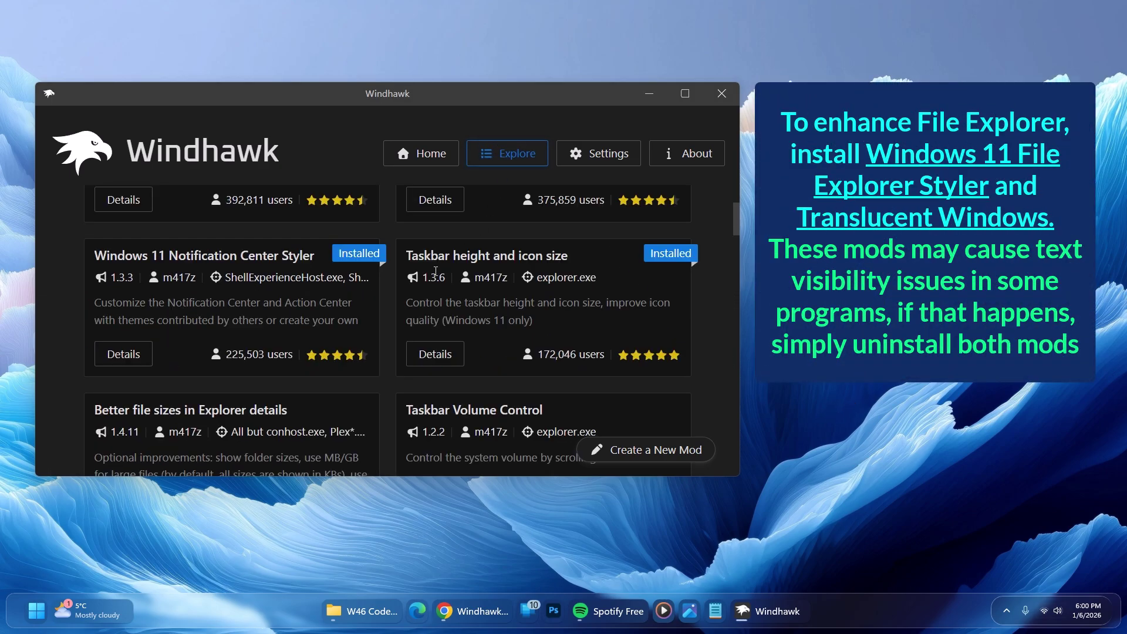
pyautogui.scroll(3, 234, 300)
pyautogui.click(128, 215)
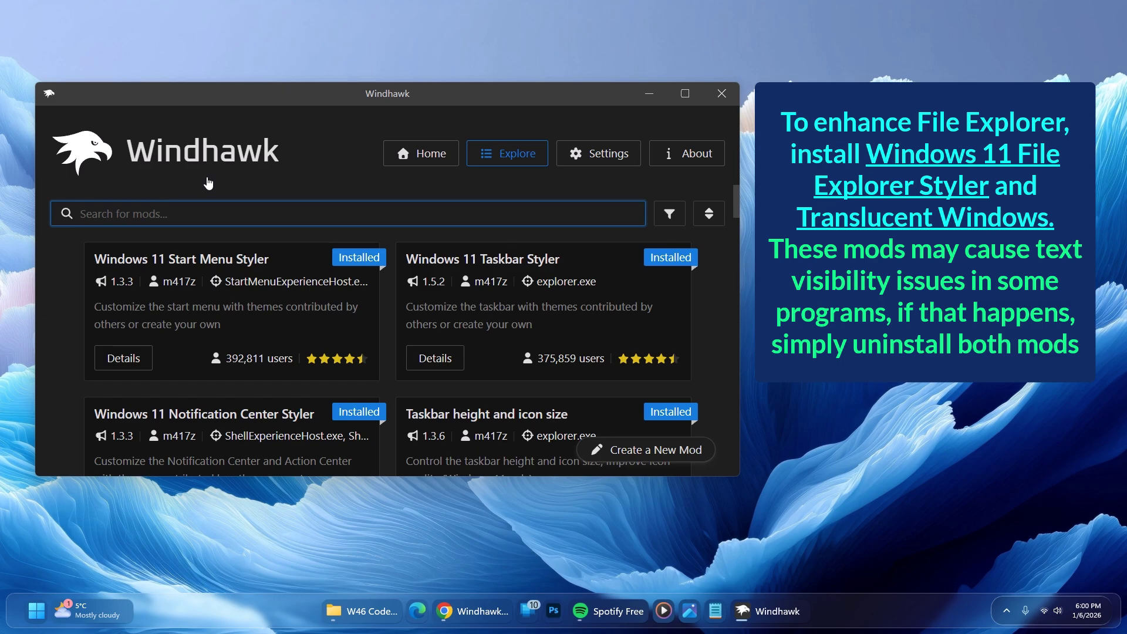
pyautogui.write('file explo')
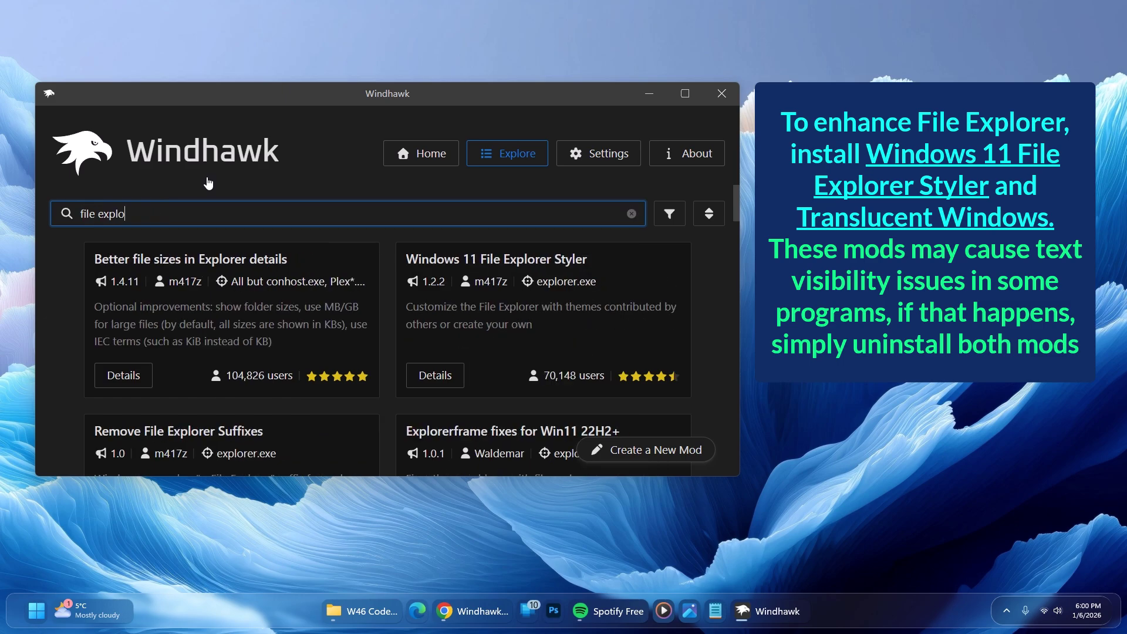
pyautogui.click(440, 377)
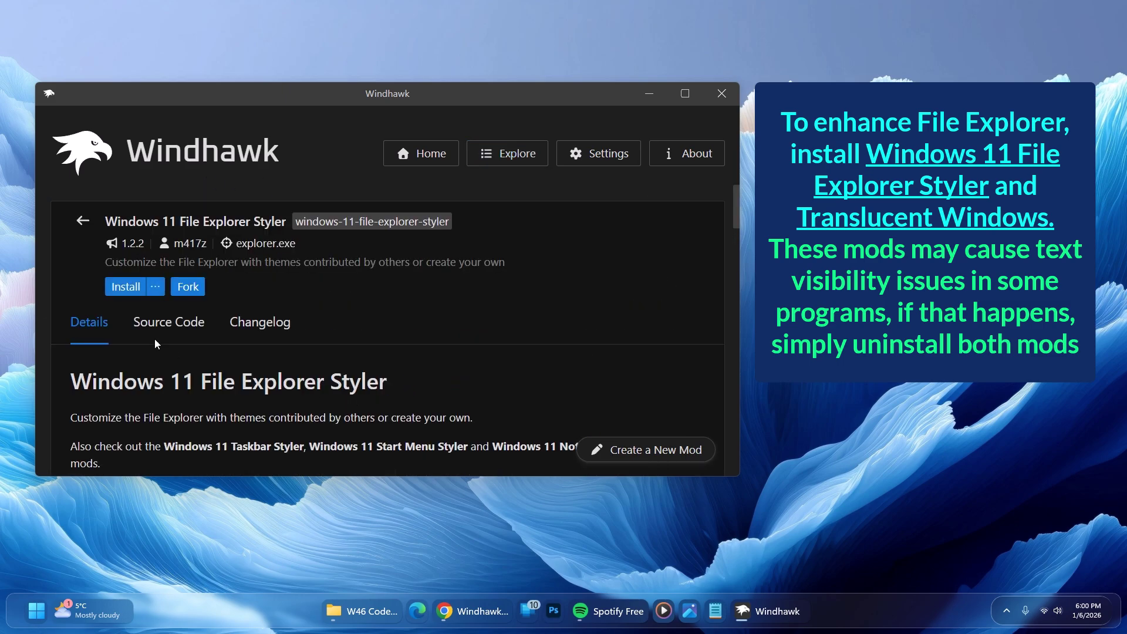
pyautogui.click(126, 286)
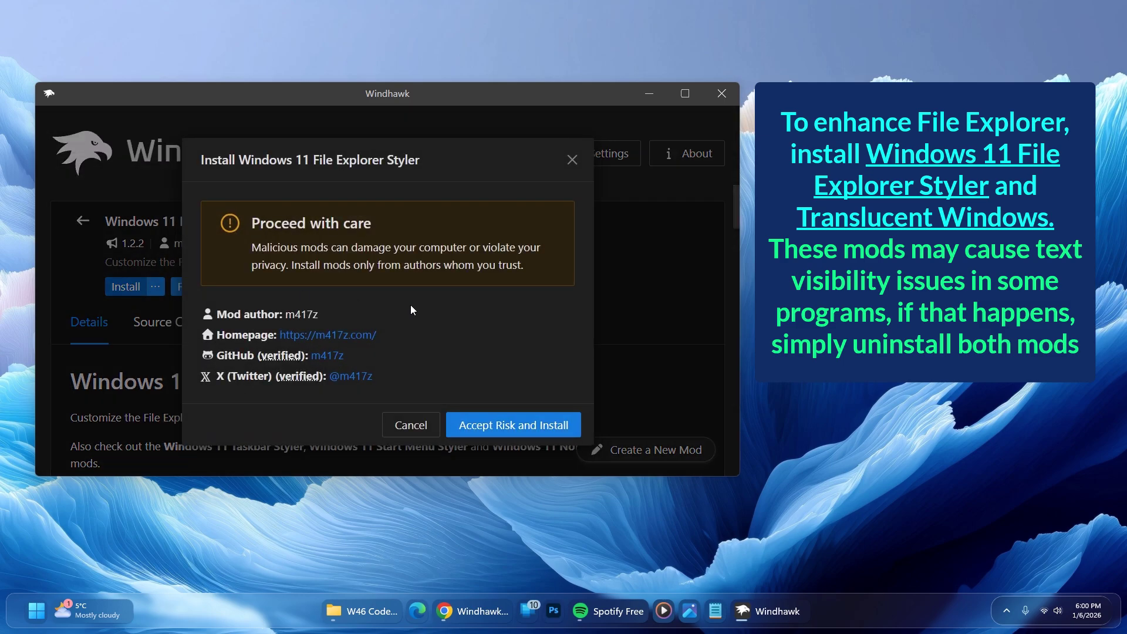
pyautogui.click(499, 426)
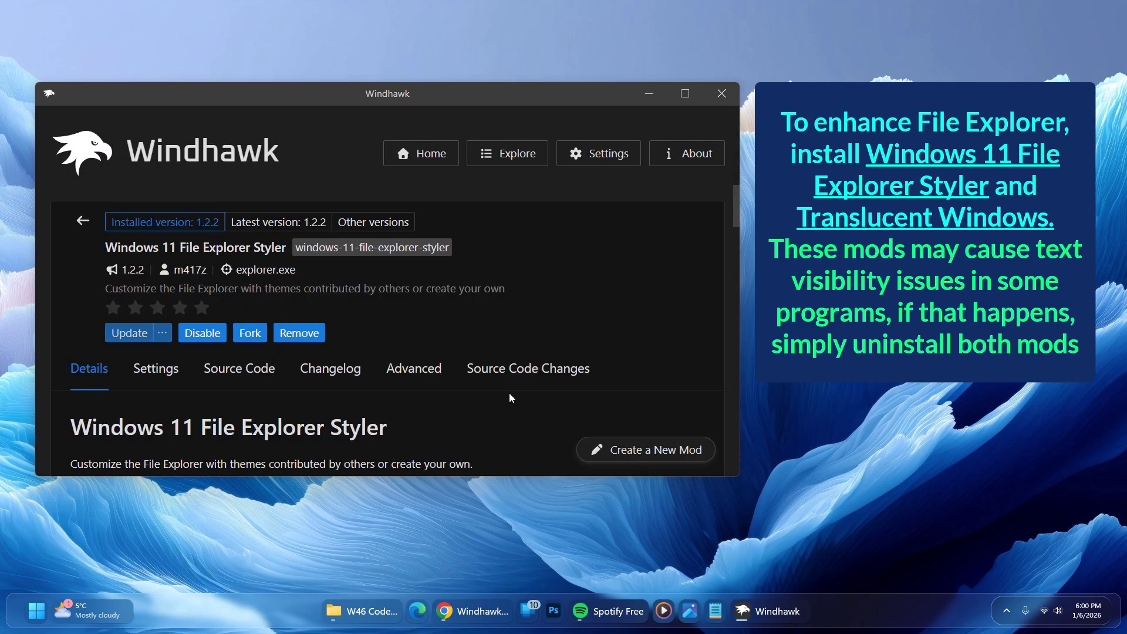
# Set the File Explorer Styler's theme to Matter and save the mod's settings.
pyautogui.click(163, 372)
pyautogui.scroll(-5, 332, 430)
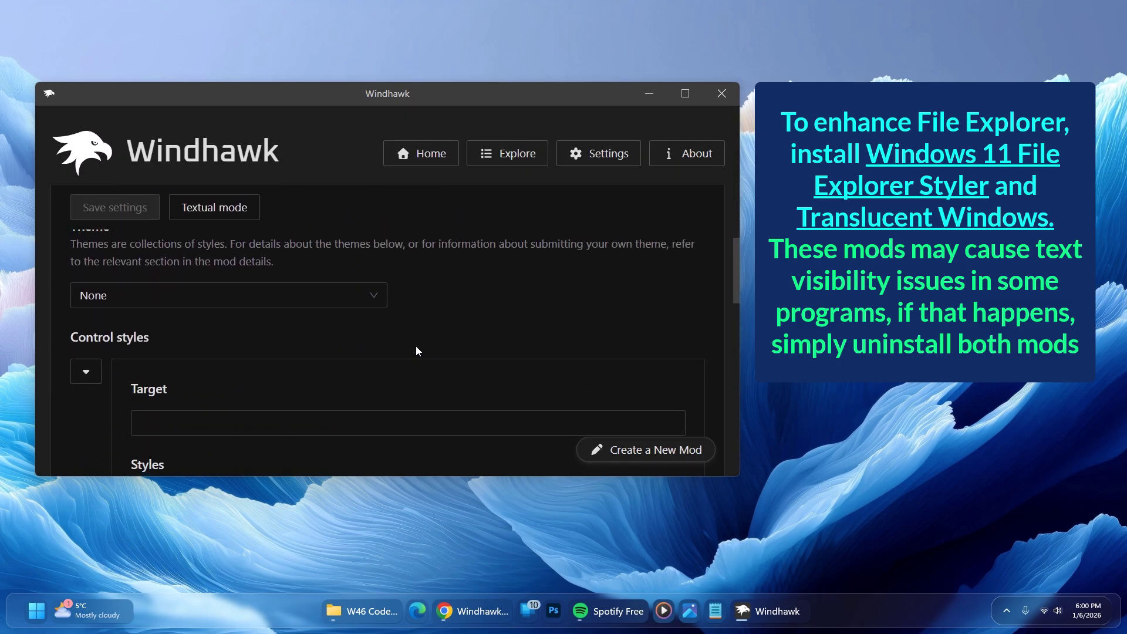
pyautogui.click(363, 291)
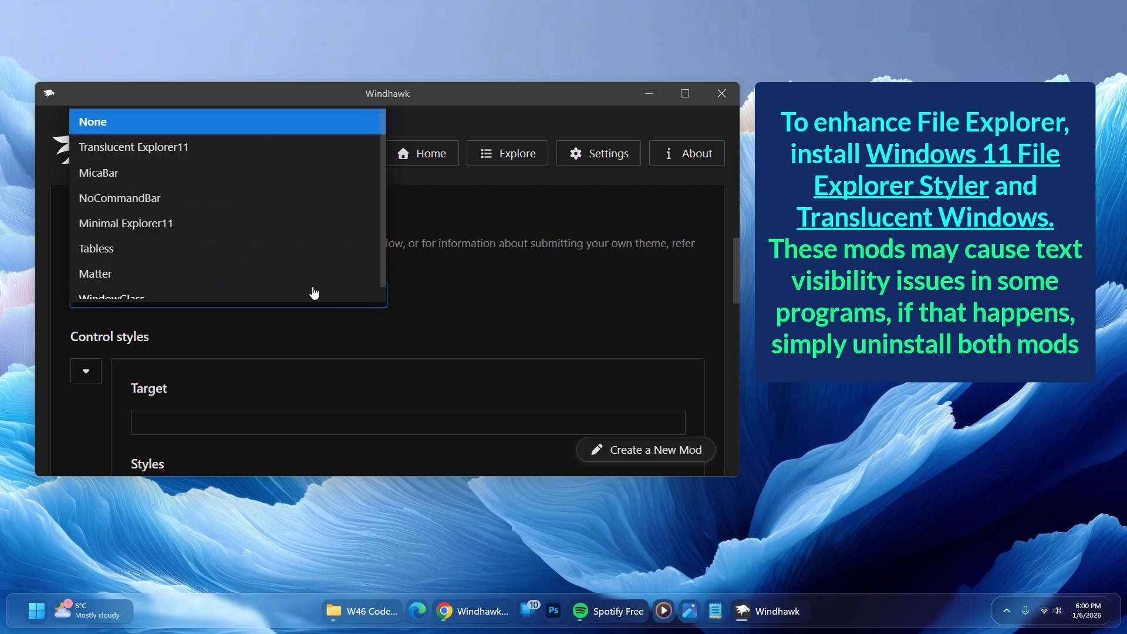
pyautogui.click(100, 272)
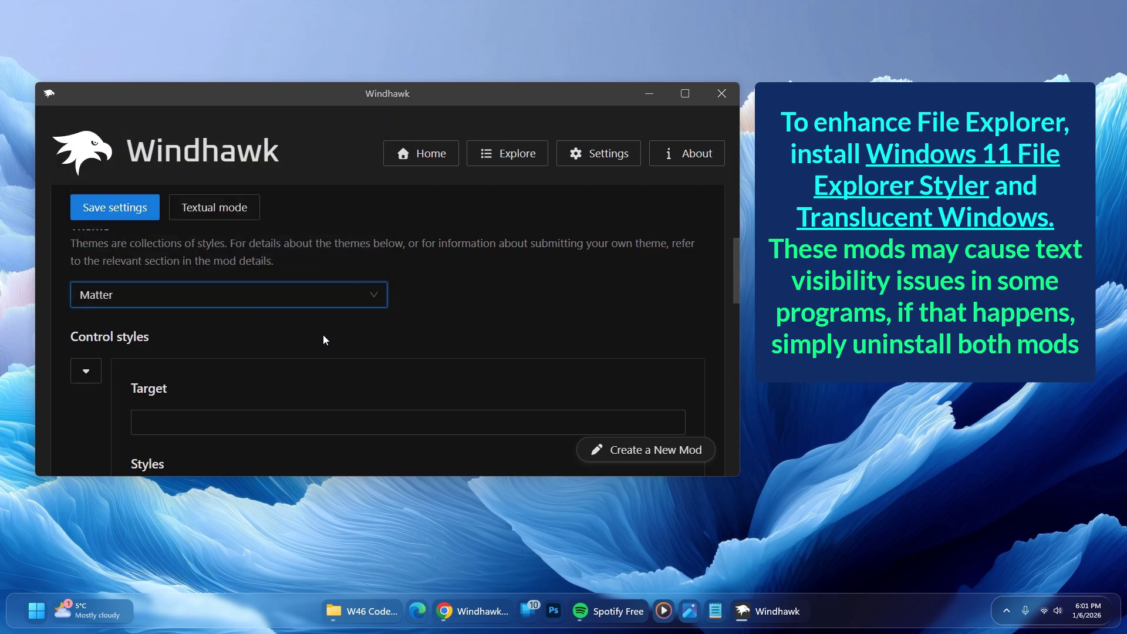
pyautogui.click(150, 216)
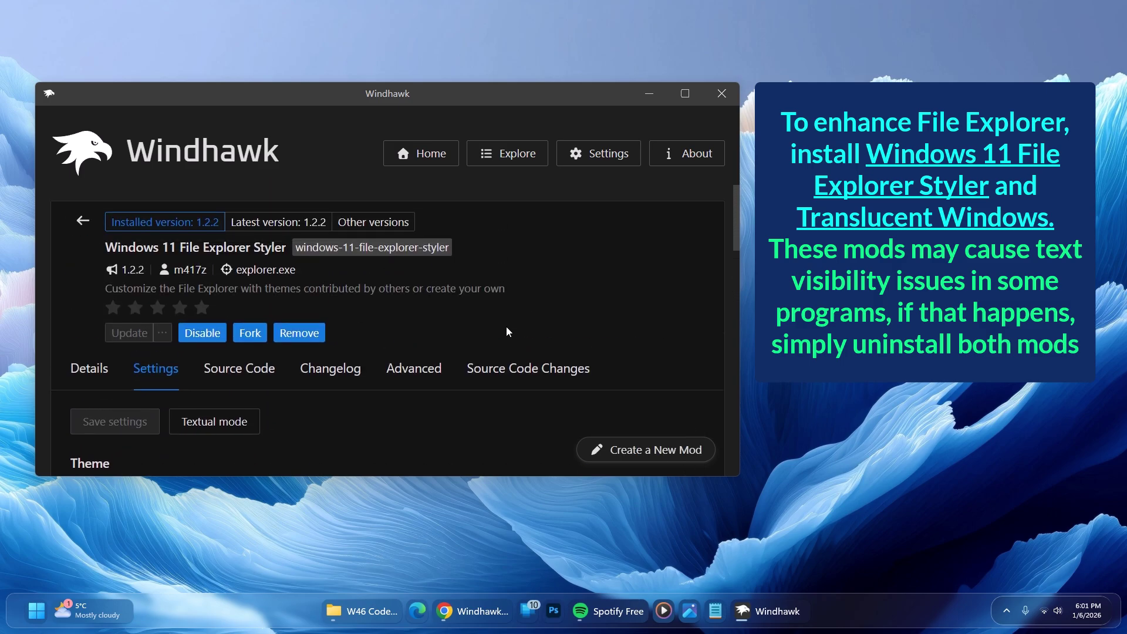
# Search the mod library for "translucent" and install the Translucent Windows mod, accepting the risk.
pyautogui.click(520, 162)
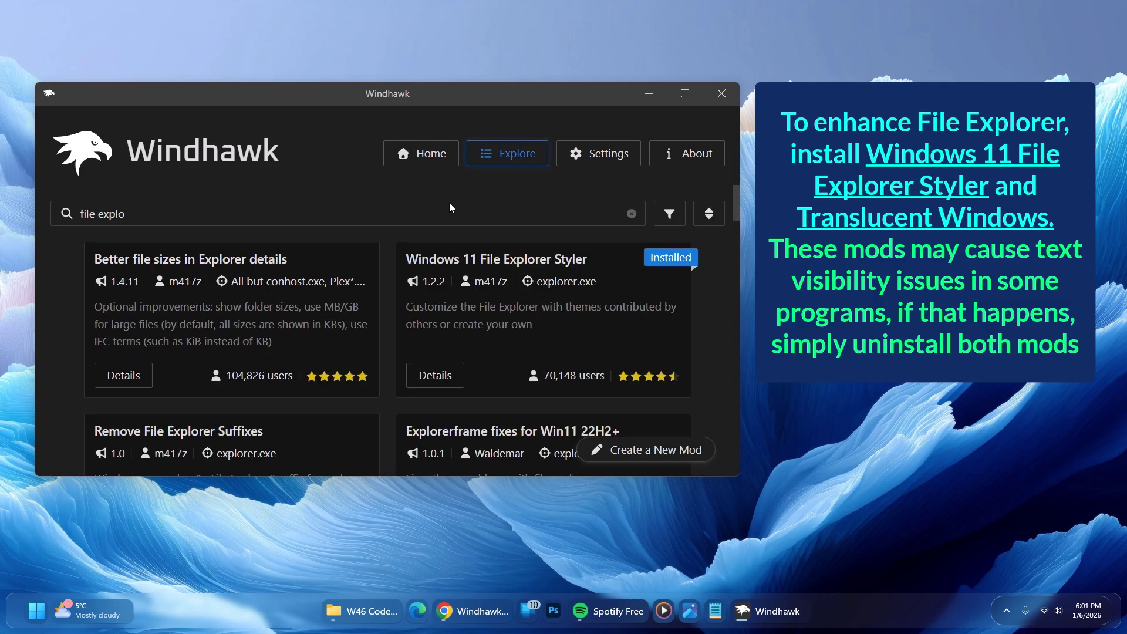
pyautogui.moveTo(151, 225); pyautogui.dragTo(79, 219)
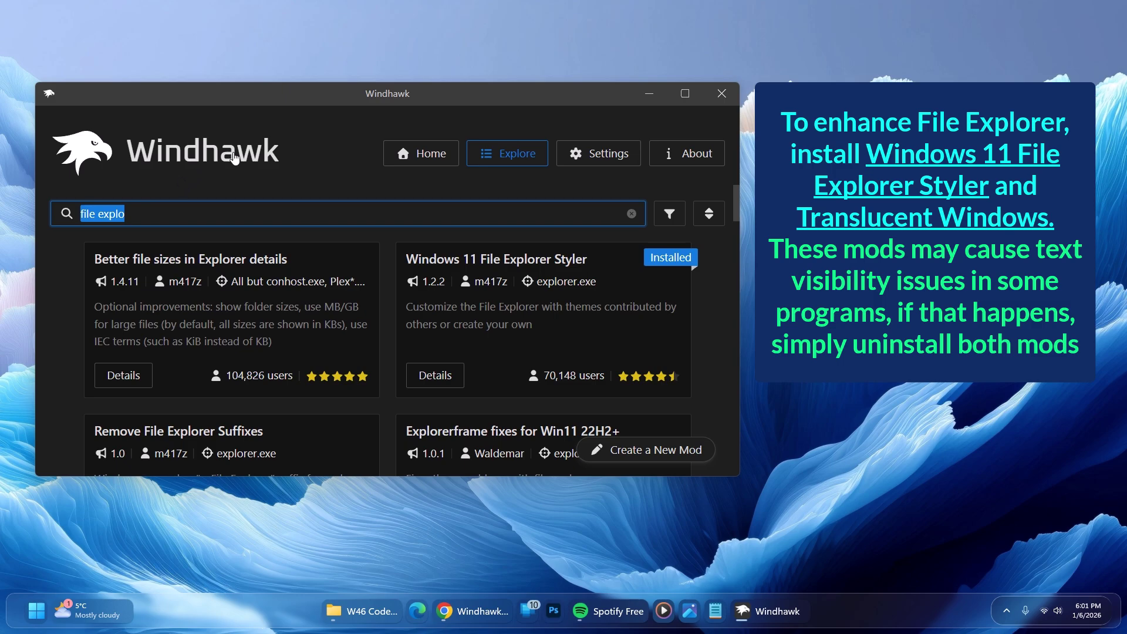
pyautogui.write('translucent')
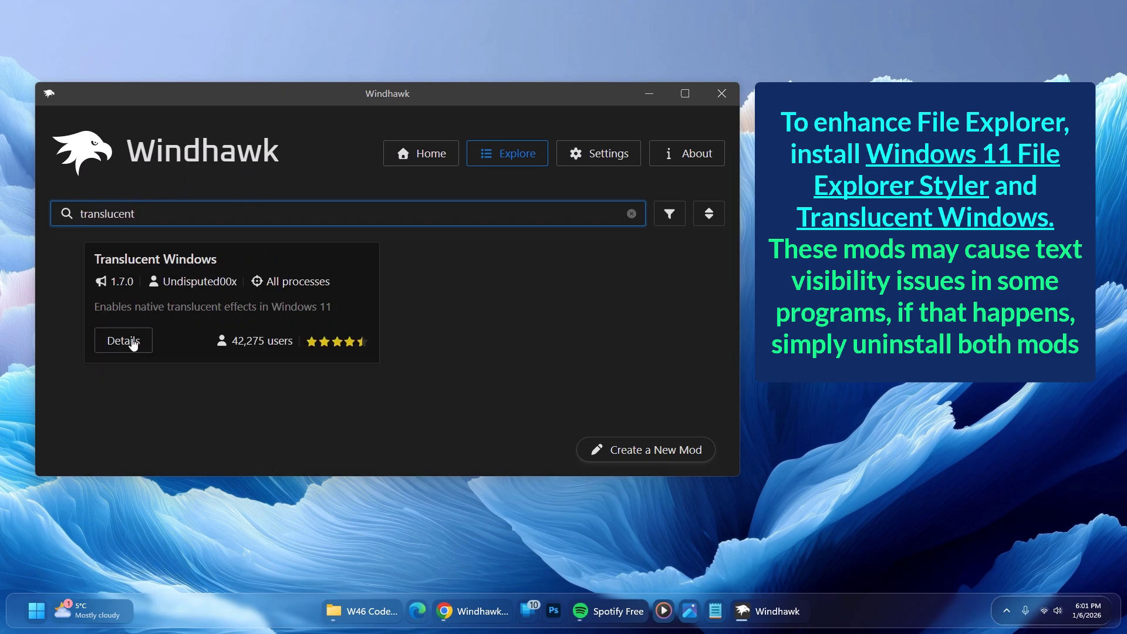
pyautogui.click(123, 342)
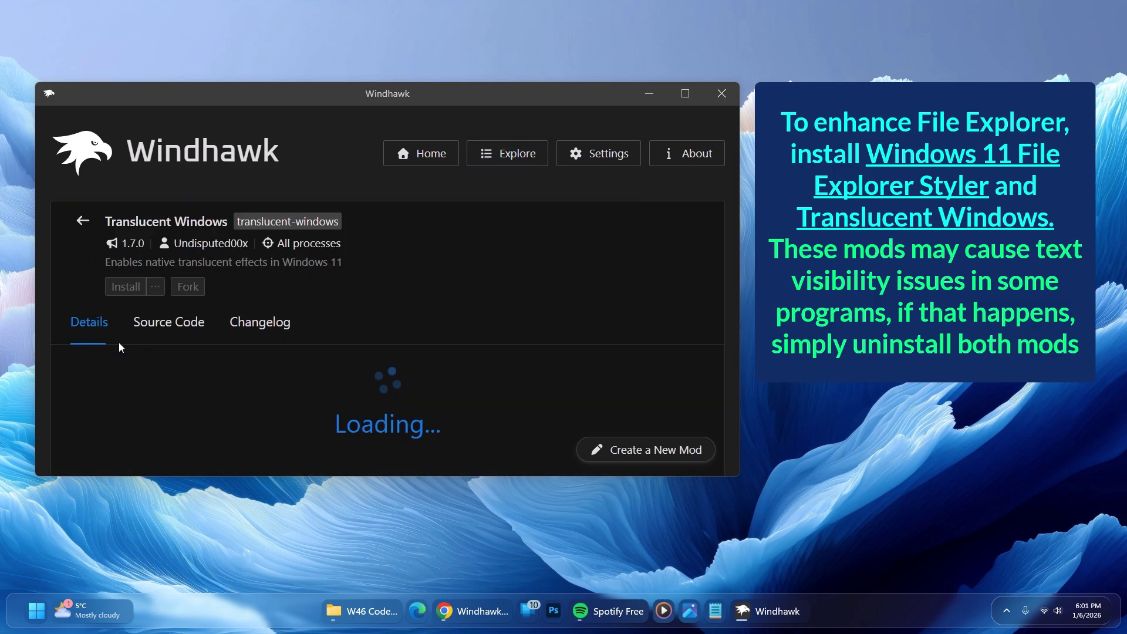
pyautogui.click(125, 289)
pyautogui.click(529, 403)
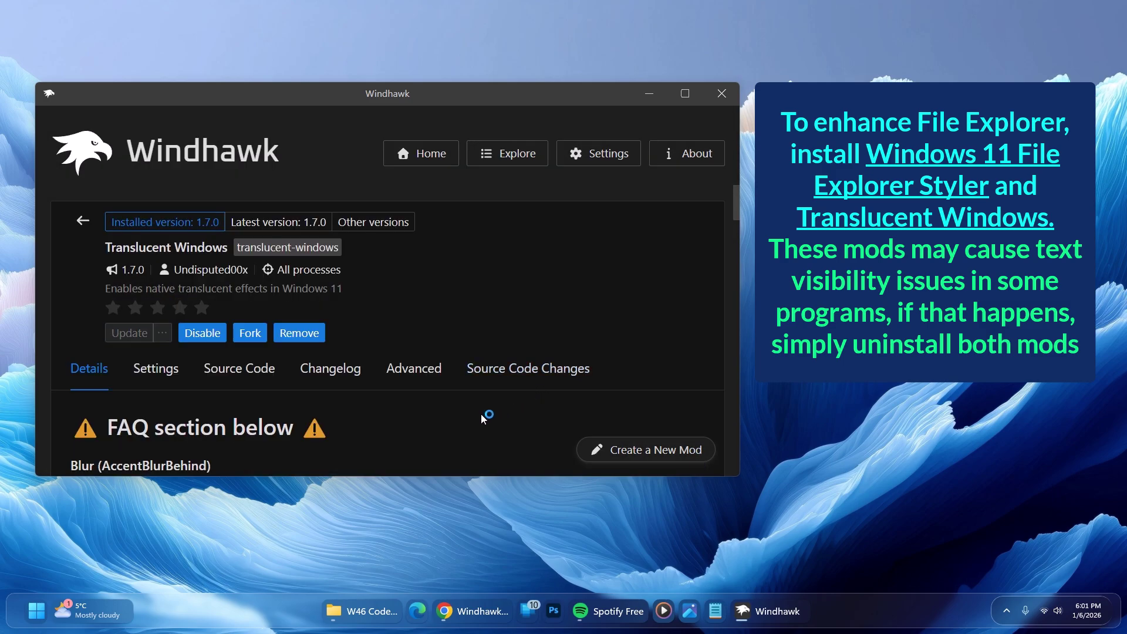
# Set the Translucent Windows mod's background effect to Acrylic (SystemBackdrop) and save the mod's settings.
pyautogui.click(179, 382)
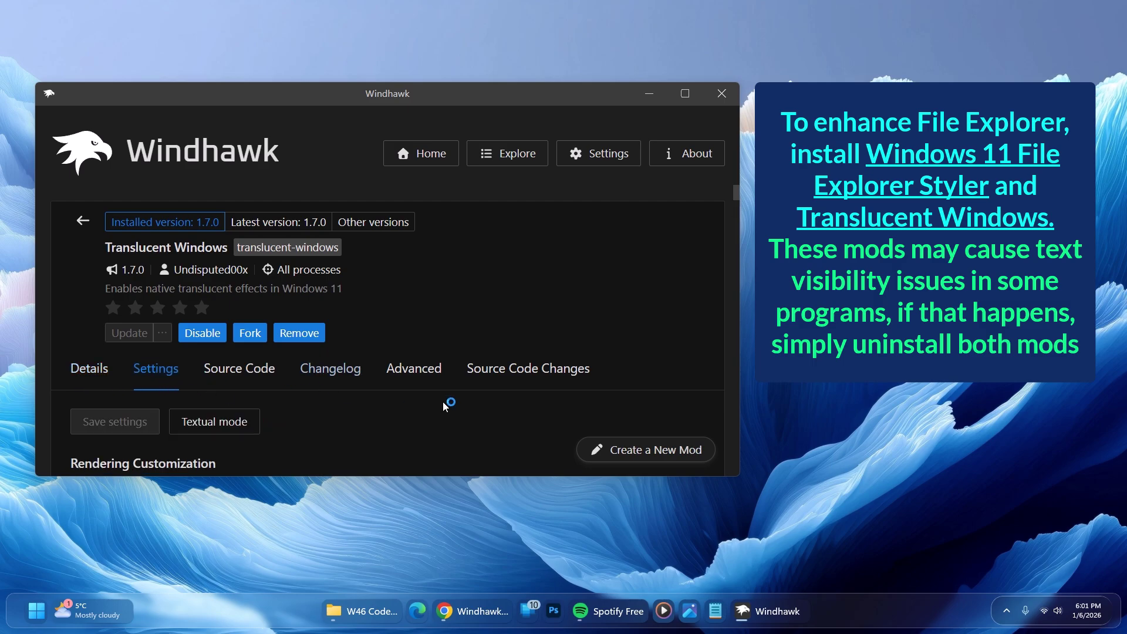
pyautogui.scroll(-4, 452, 365)
pyautogui.scroll(-8, 199, 316)
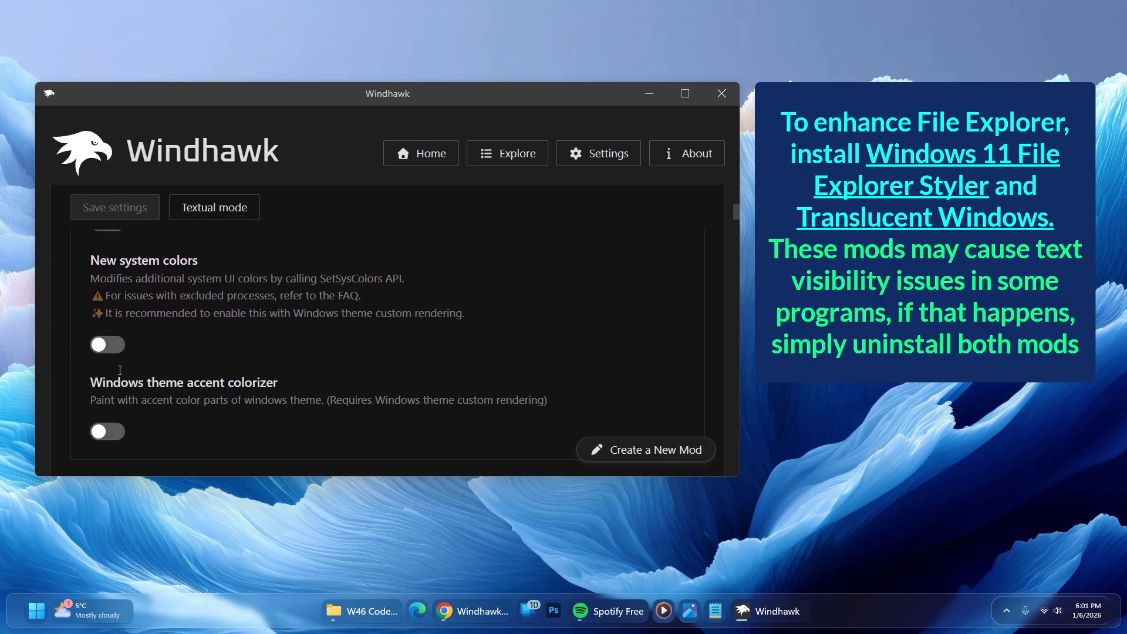
pyautogui.click(357, 358)
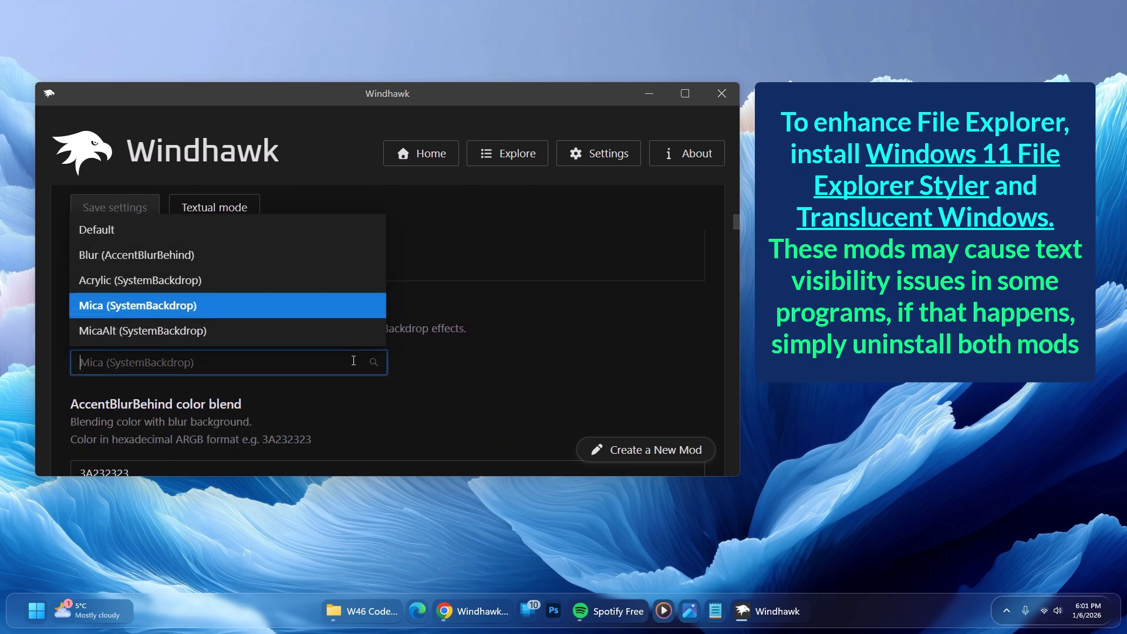
pyautogui.click(161, 276)
pyautogui.click(147, 213)
# Minimise Windhawk, open a fresh File Explorer window, move it over the wallpaper to inspect its translucency, and close it.
pyautogui.click(655, 94)
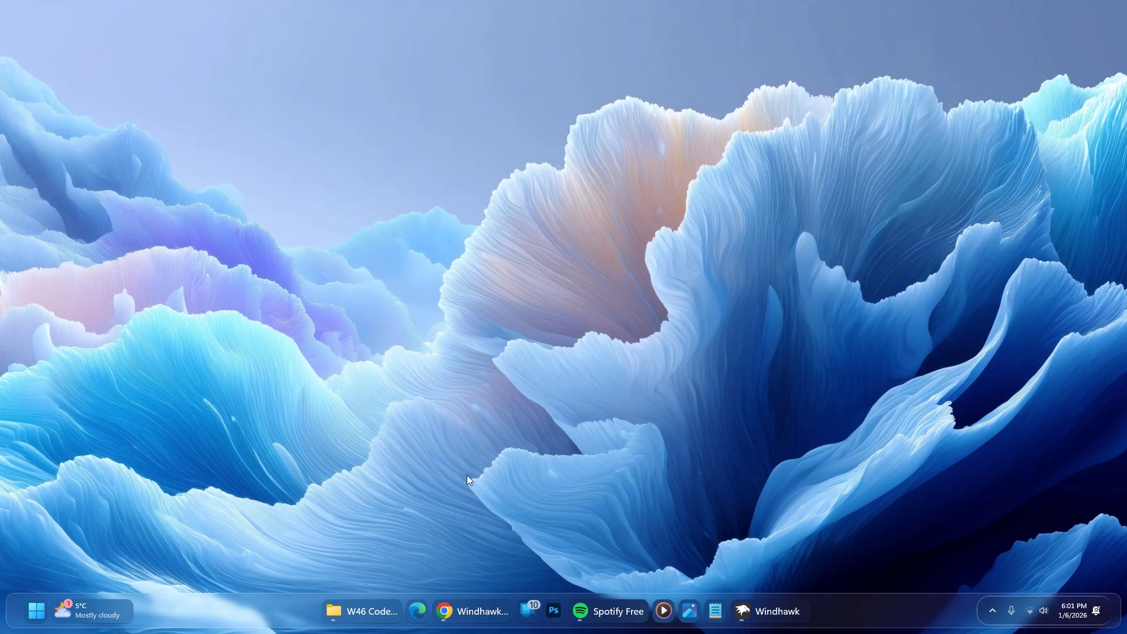
pyautogui.rightClick(353, 620)
pyautogui.click(371, 578)
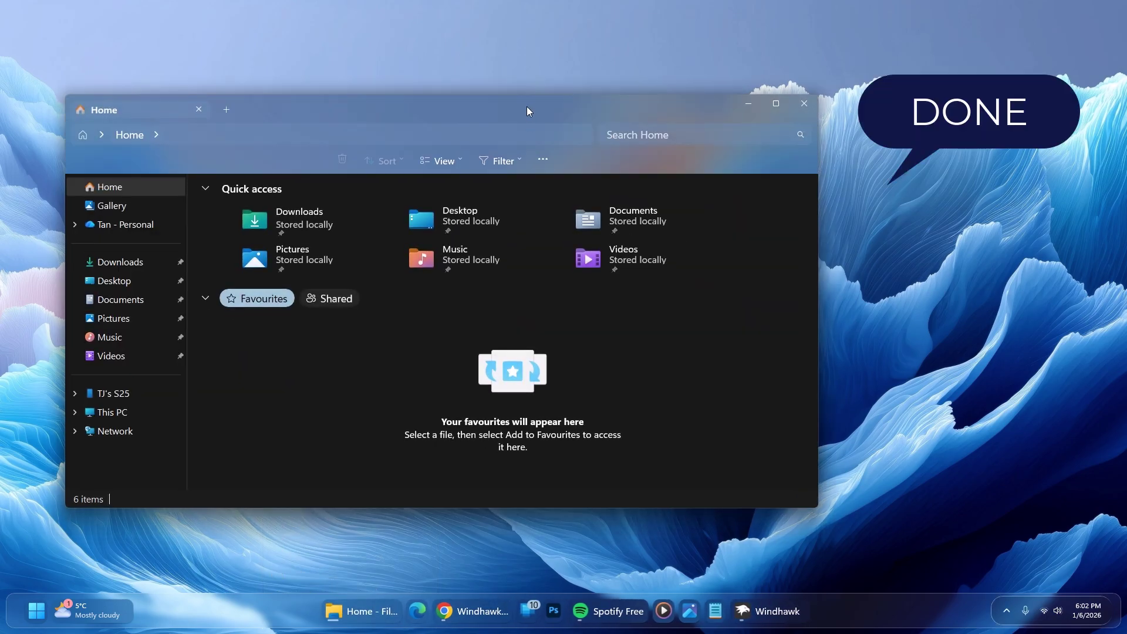
pyautogui.moveTo(526, 107); pyautogui.dragTo(528, 144)
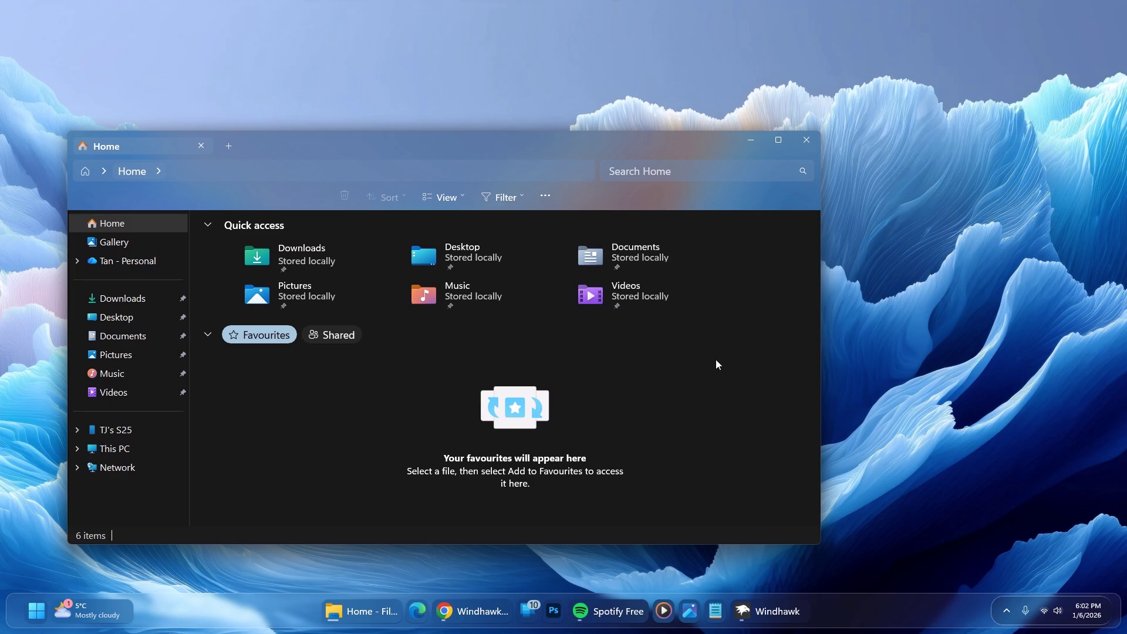
pyautogui.click(807, 138)
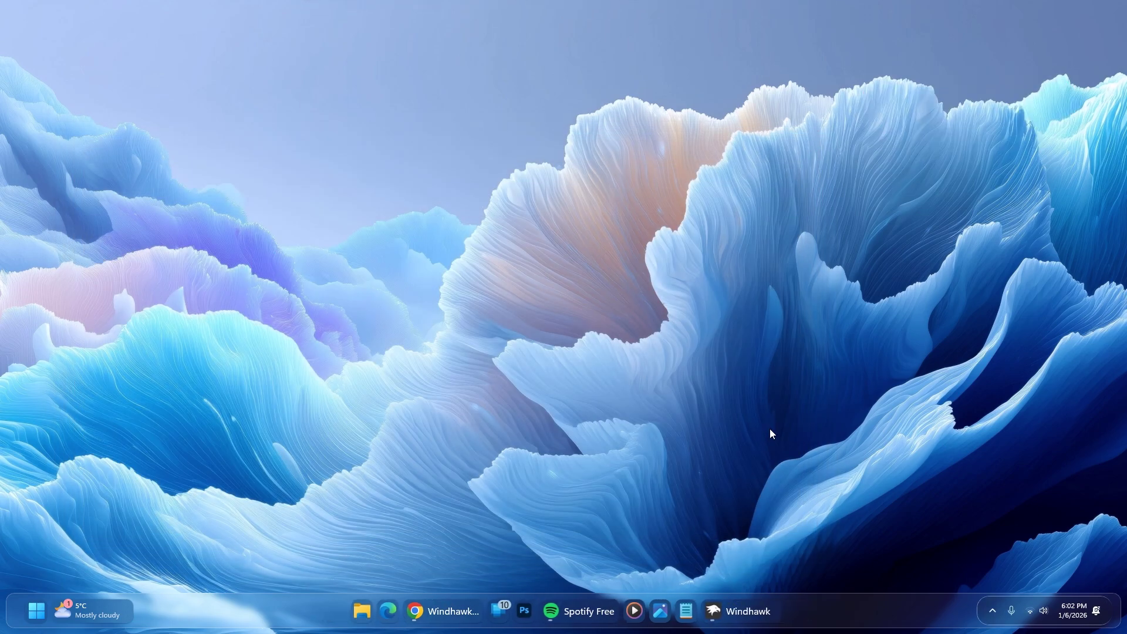
# Close Windhawk, switch to Chrome and download the Rainmeter 4.5.23 release from rainmeter.net.
pyautogui.click(750, 611)
pyautogui.click(723, 92)
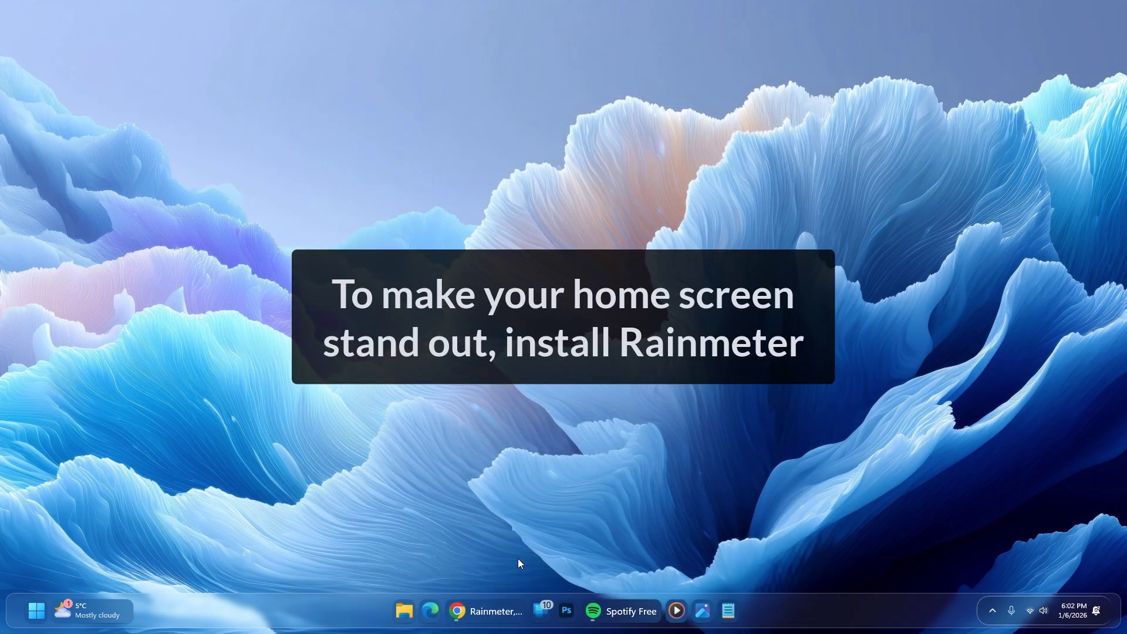
pyautogui.click(474, 604)
pyautogui.scroll(-3, 568, 528)
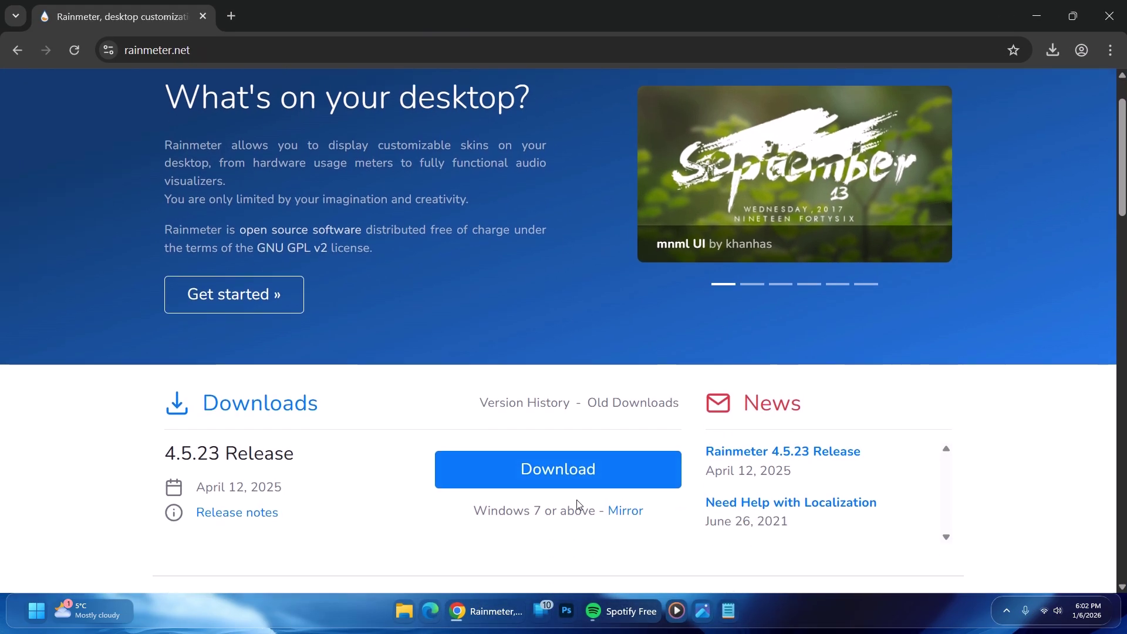
pyautogui.click(560, 382)
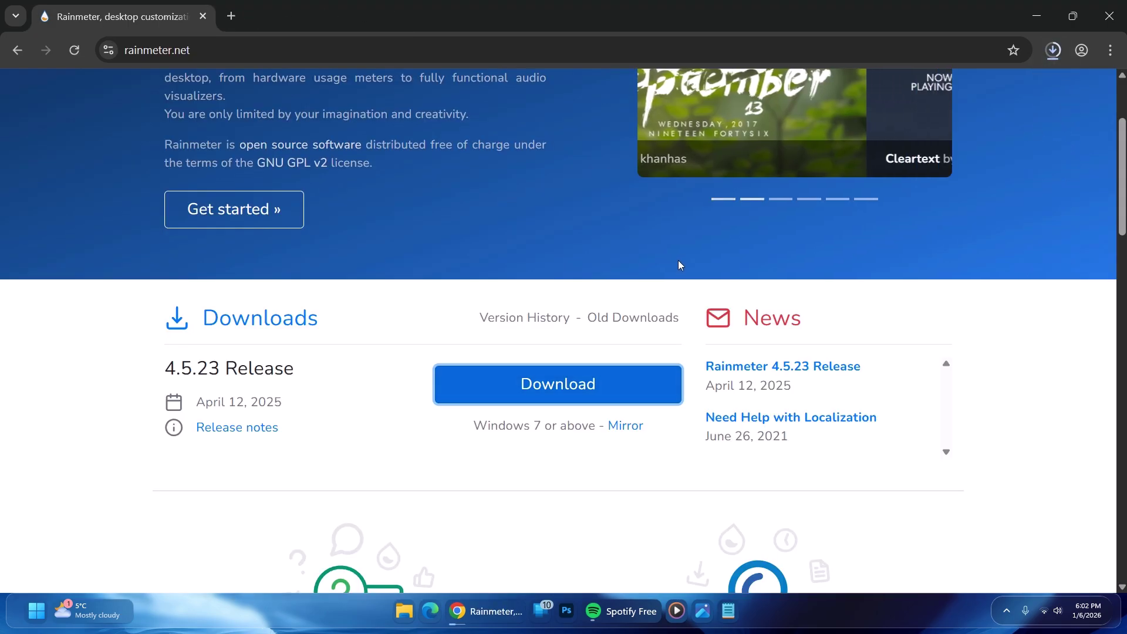
# Run the downloaded Rainmeter-4.5.23.exe, minimise Chrome, and install the English 64-bit version with launch on startup, finishing with Rainmeter running.
pyautogui.click(915, 85)
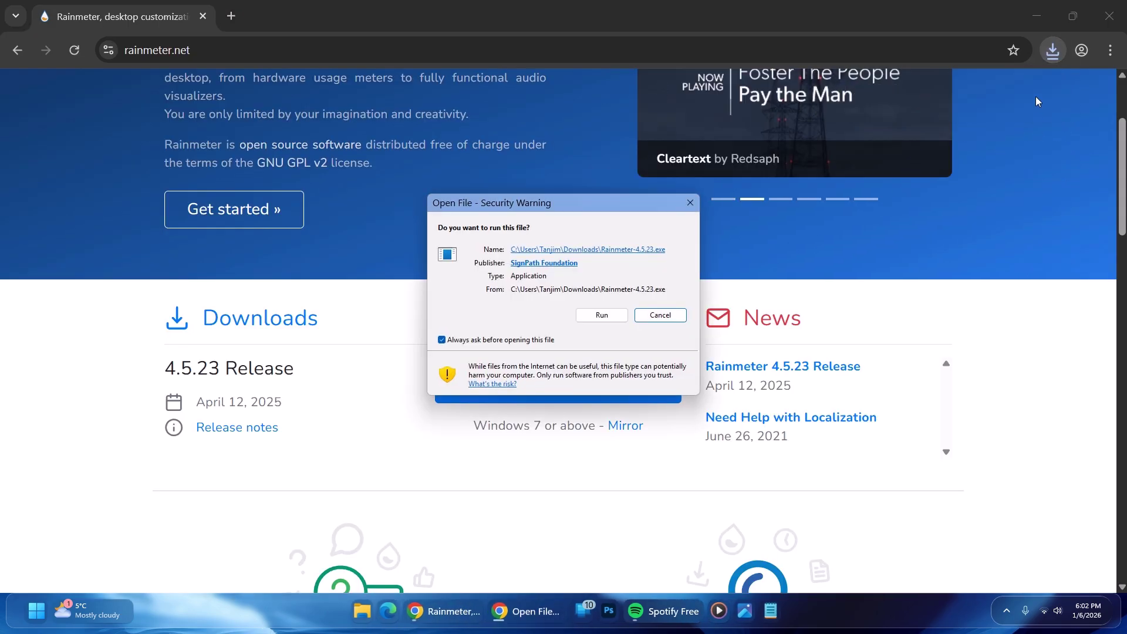
pyautogui.click(1037, 17)
pyautogui.click(617, 315)
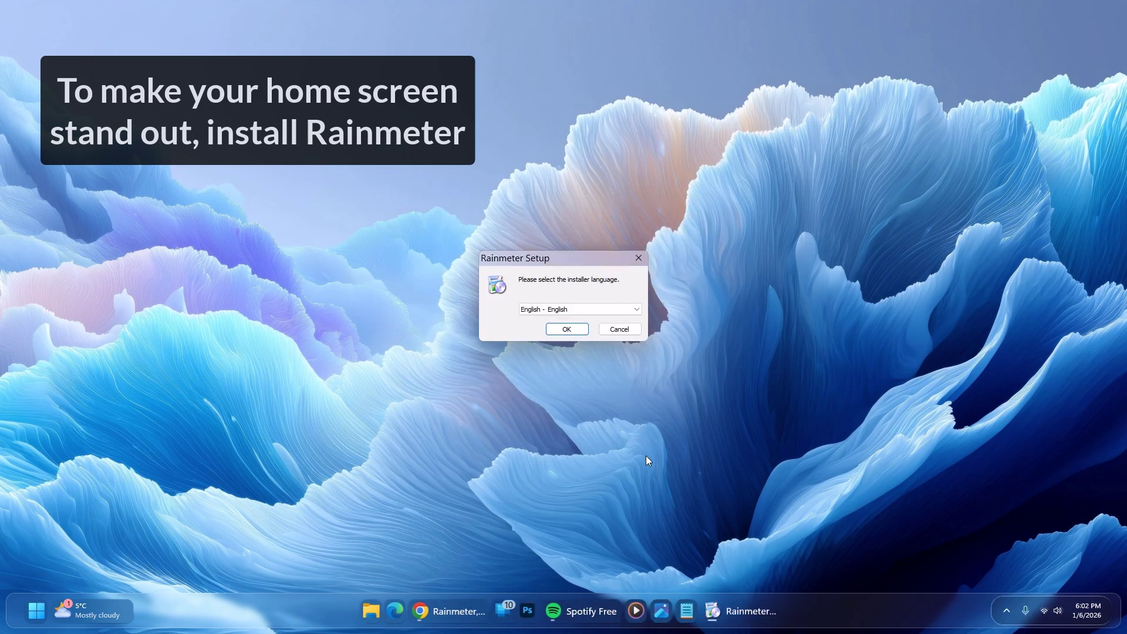
pyautogui.click(568, 329)
pyautogui.click(627, 394)
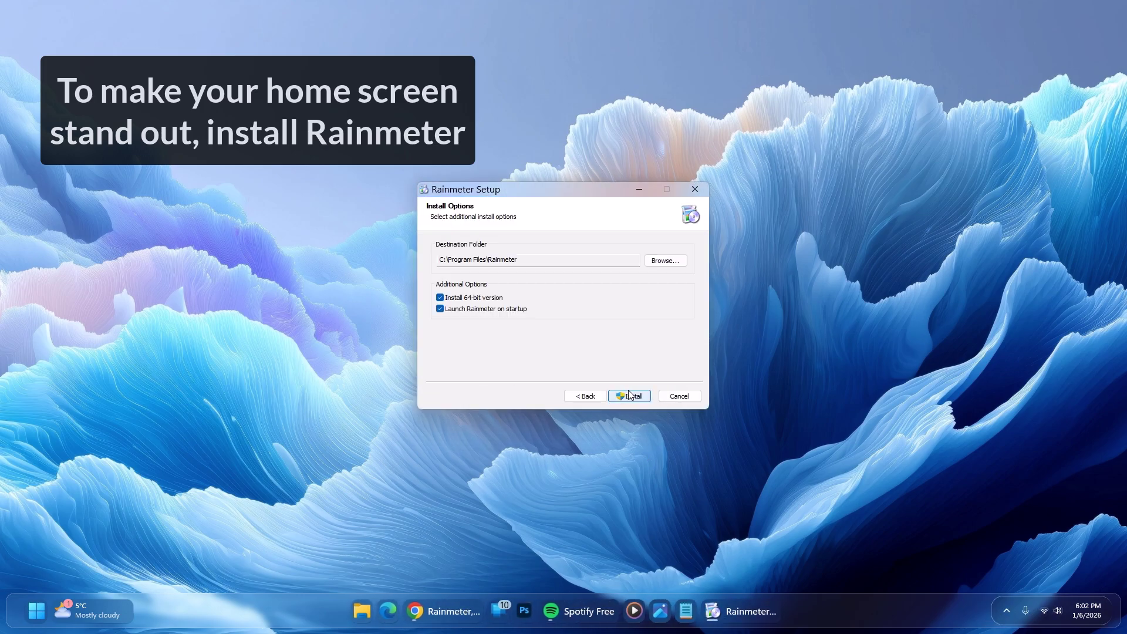
pyautogui.click(627, 394)
pyautogui.click(522, 430)
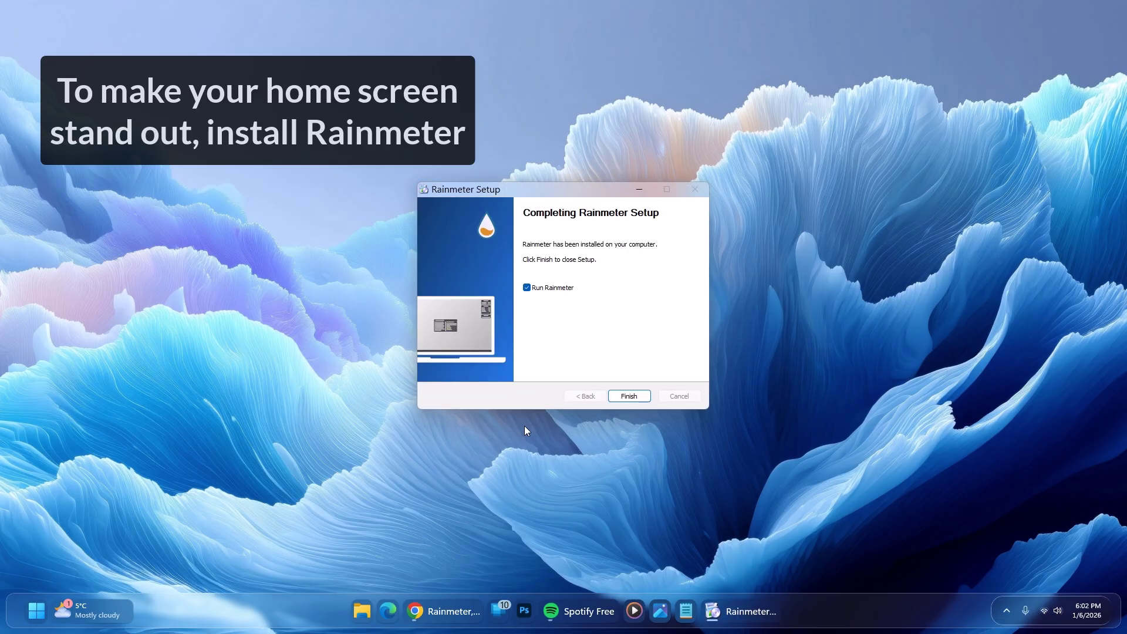
pyautogui.click(627, 395)
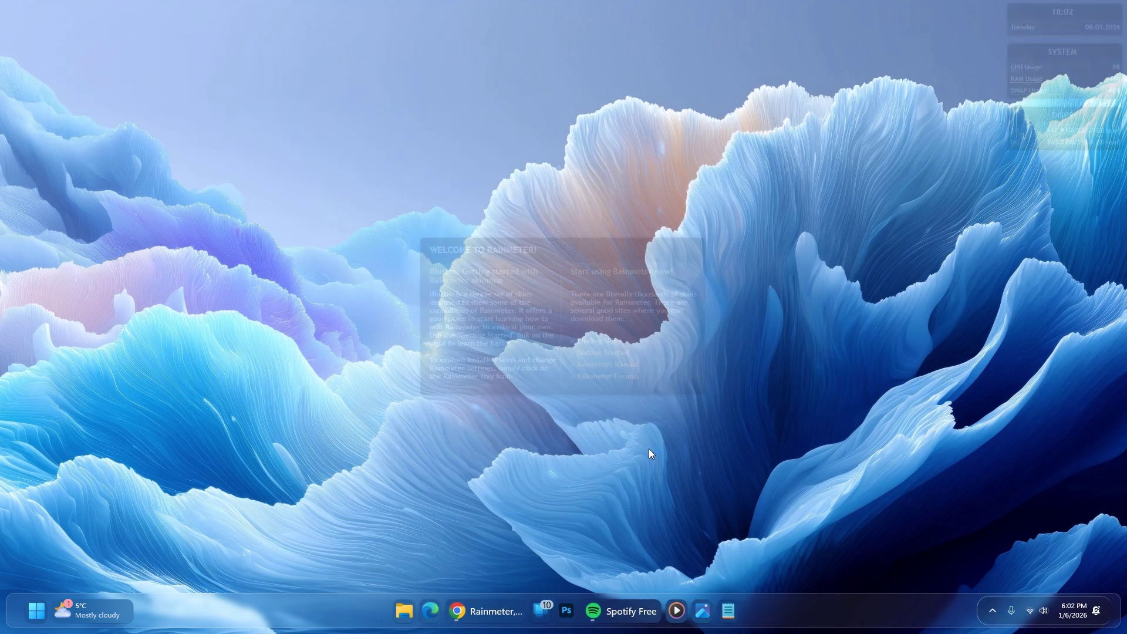
# Open RAD_1.0.rmskin from the W46 Codes, Skin Pack & Wallpapers folder in Downloads, close File Explorer and install the RAD skin.
pyautogui.click(403, 610)
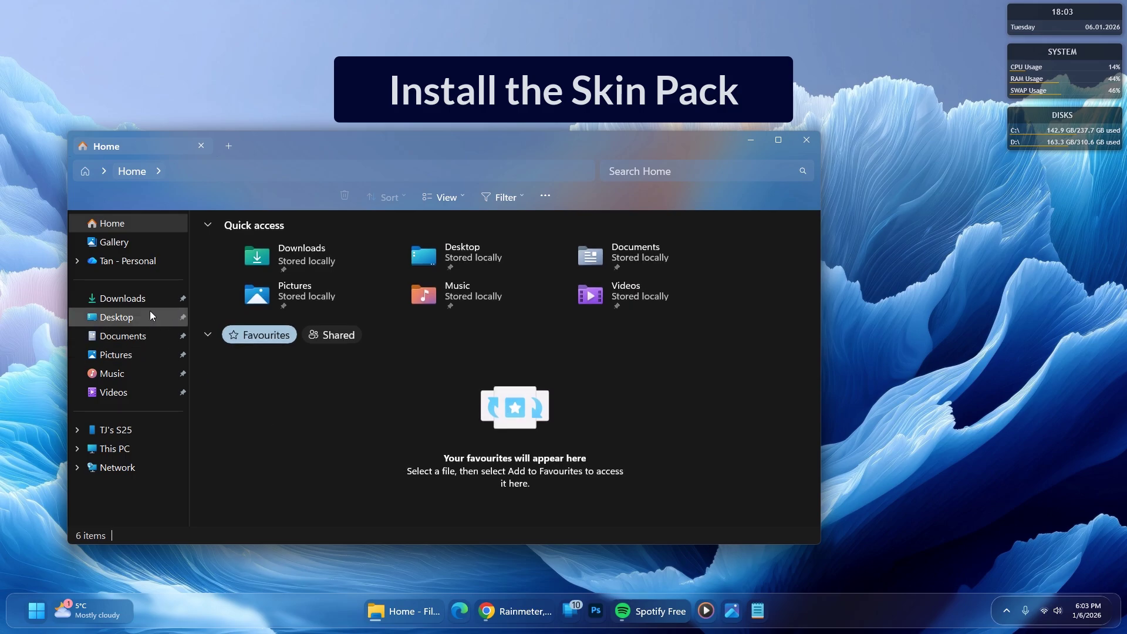
pyautogui.click(134, 300)
pyautogui.doubleClick(392, 272)
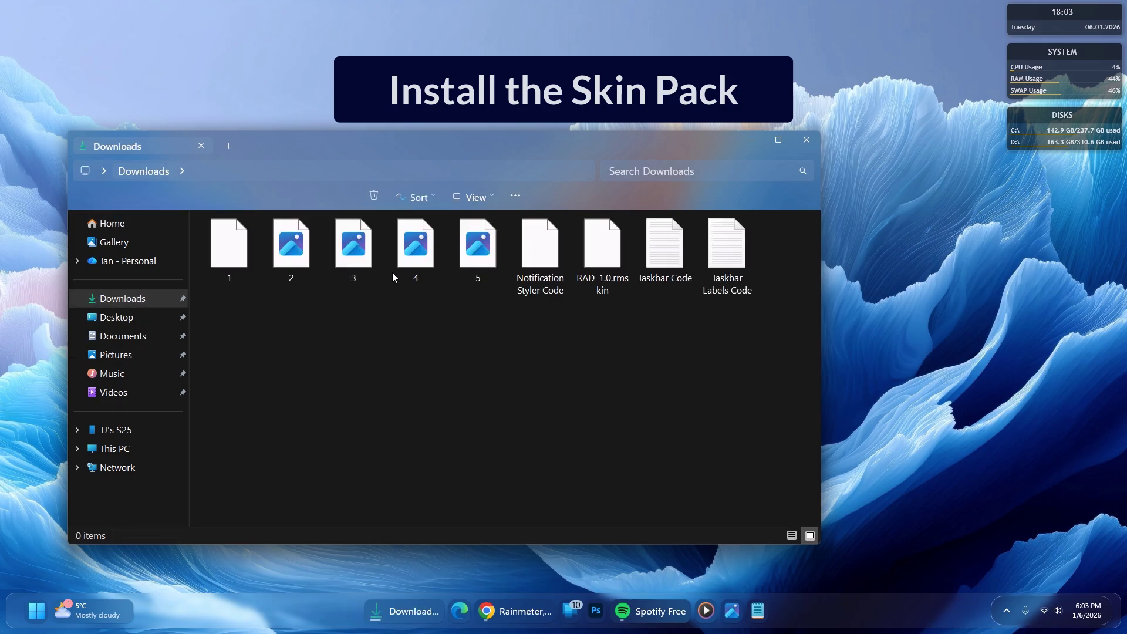
pyautogui.doubleClick(602, 252)
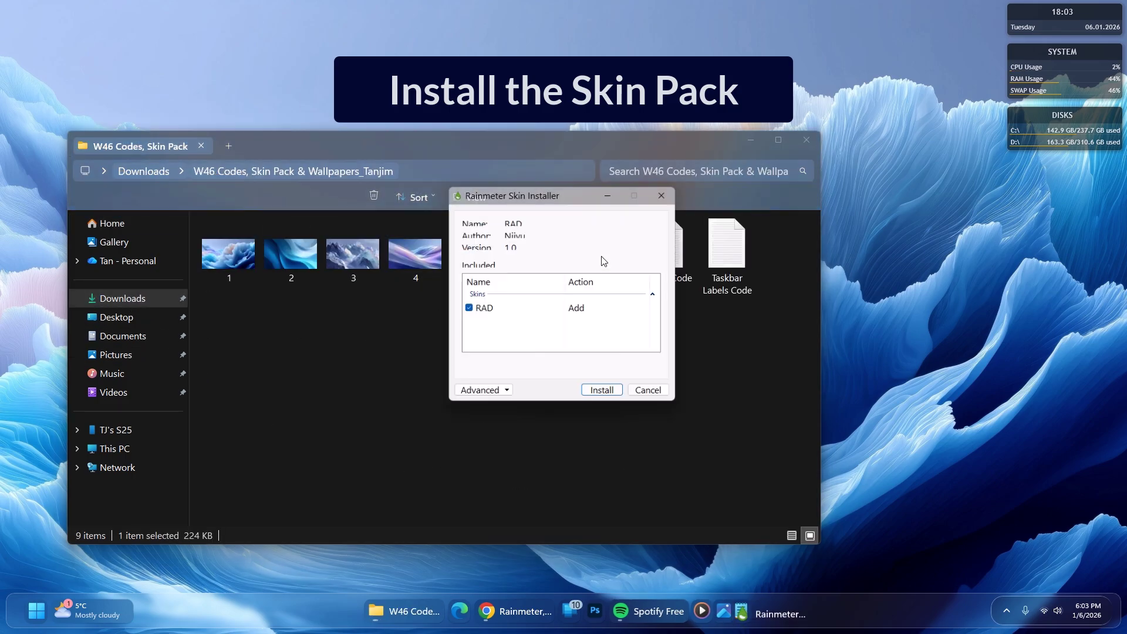
pyautogui.click(803, 142)
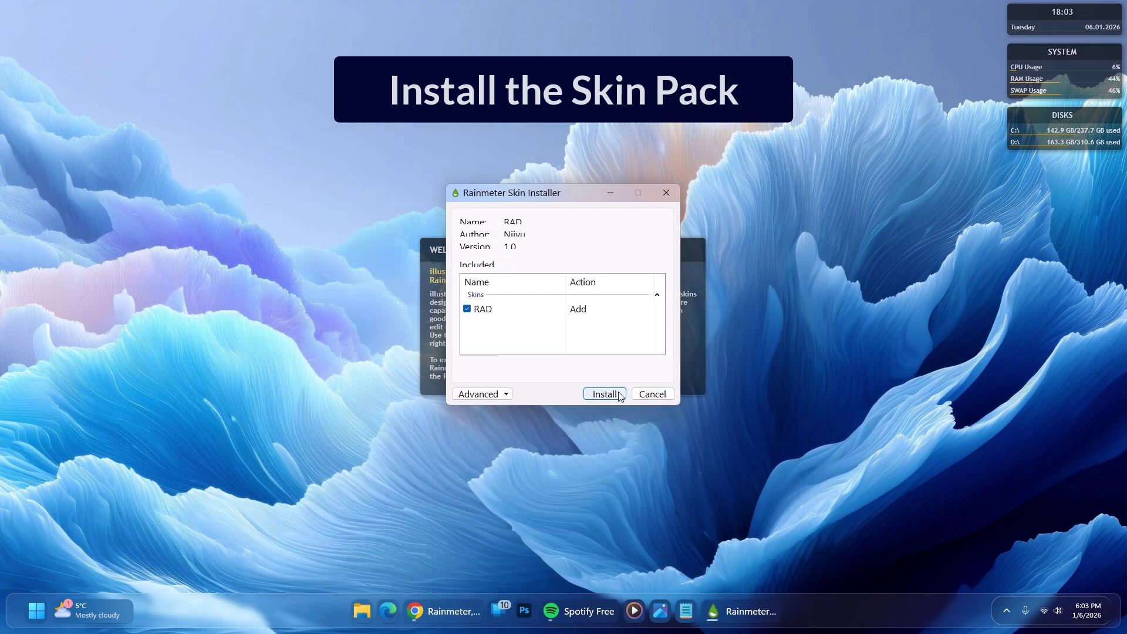
pyautogui.click(605, 394)
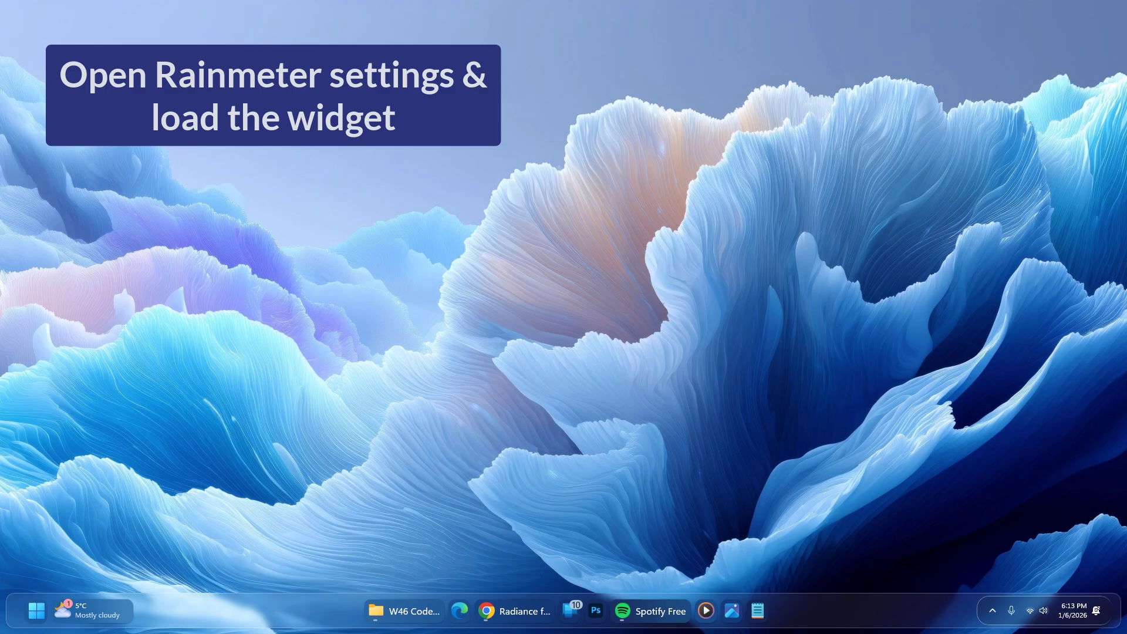
# Open the Rainmeter manager from the hidden tray icons and load the RAD - Day.ini skin.
pyautogui.click(991, 610)
pyautogui.doubleClick(944, 531)
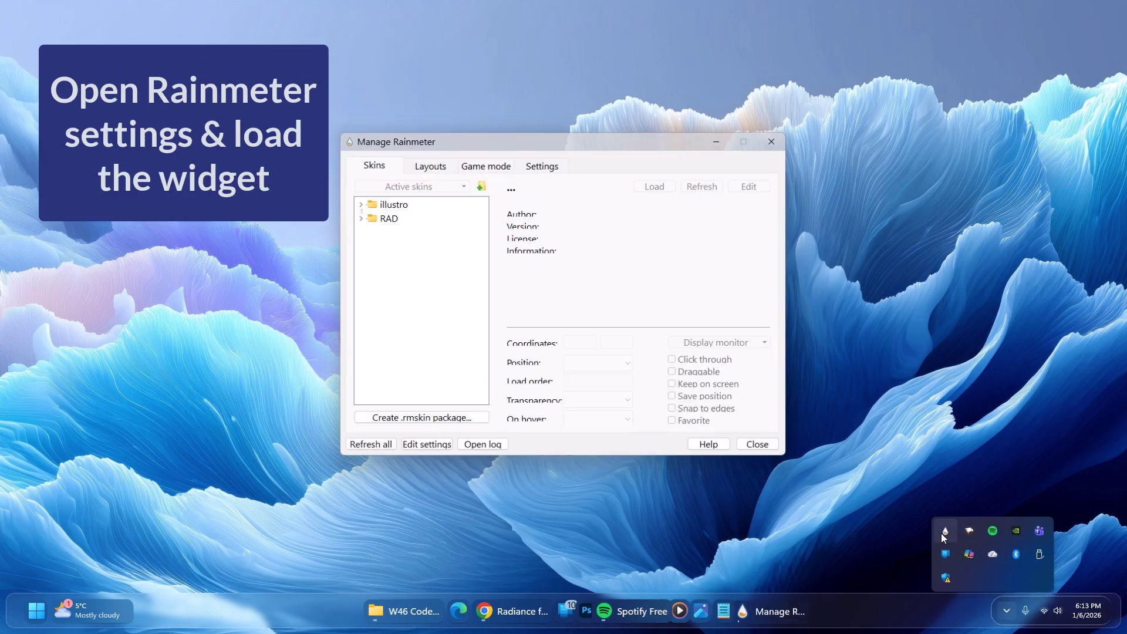
pyautogui.click(359, 218)
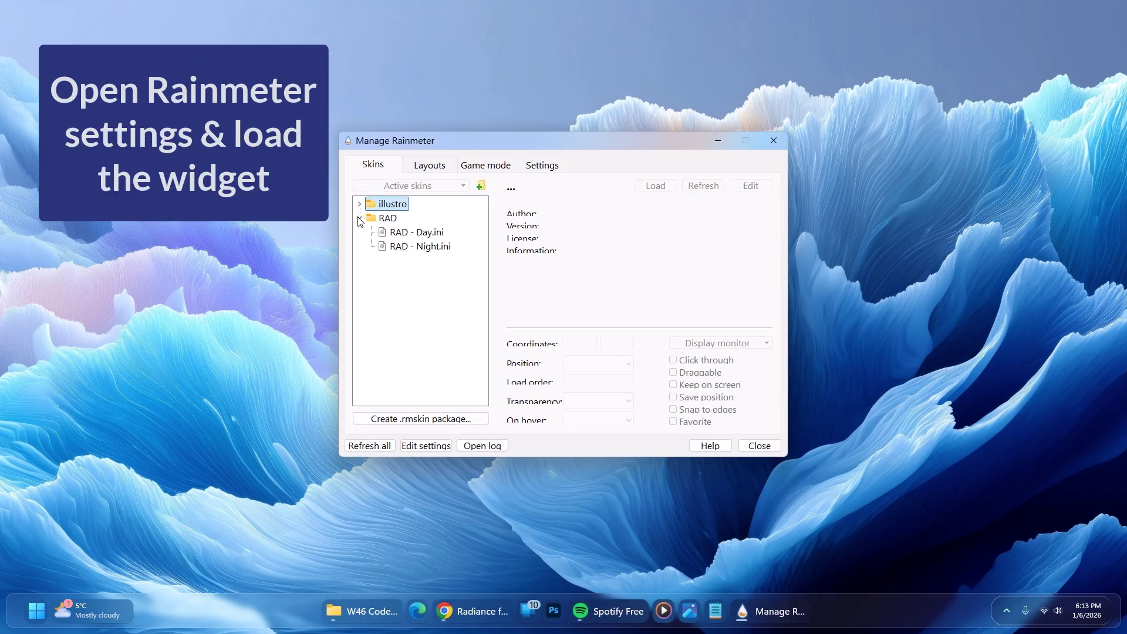
pyautogui.click(405, 234)
pyautogui.click(653, 186)
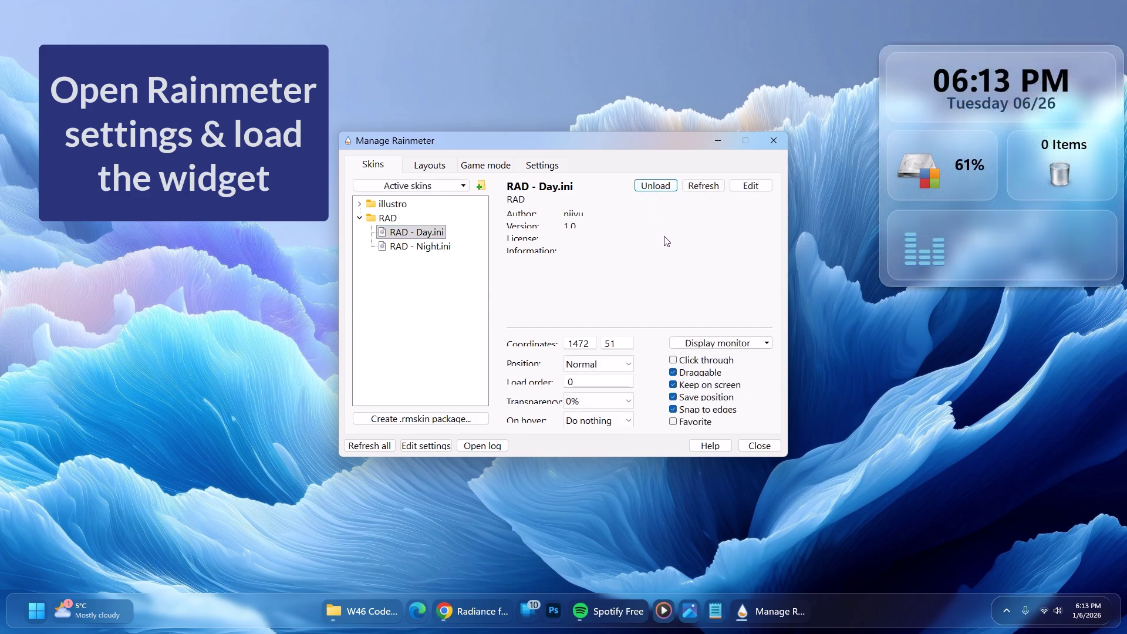
# Set the RAD - Day skin's position to On desktop, close the Rainmeter manager and shift the widget slightly towards the desktop's upper-right corner.
pyautogui.click(610, 364)
pyautogui.click(604, 387)
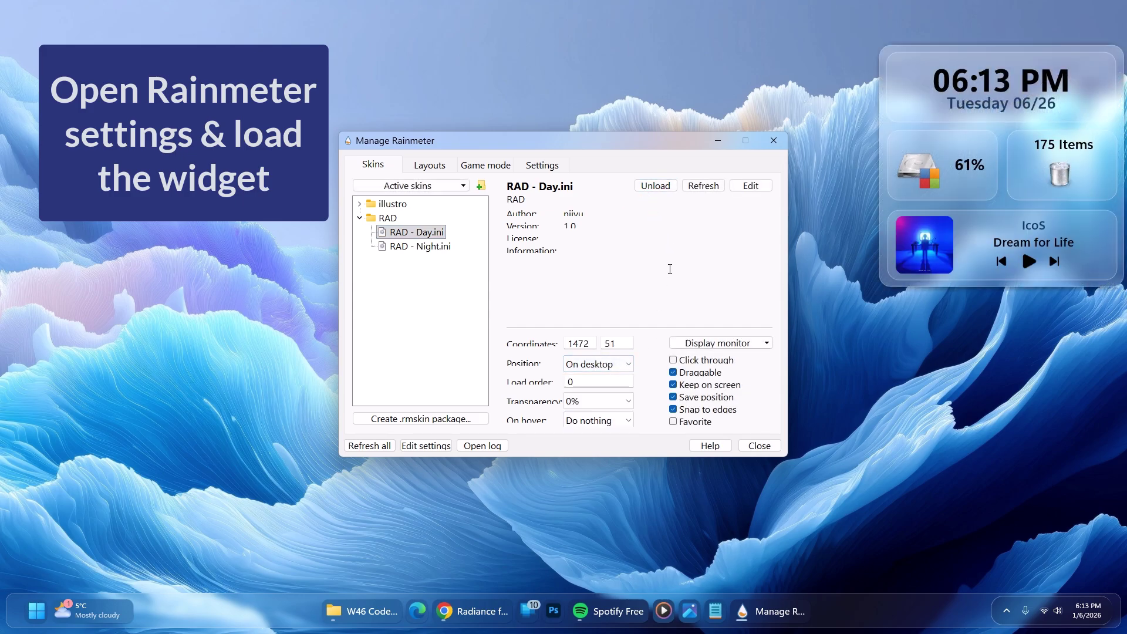
pyautogui.click(773, 140)
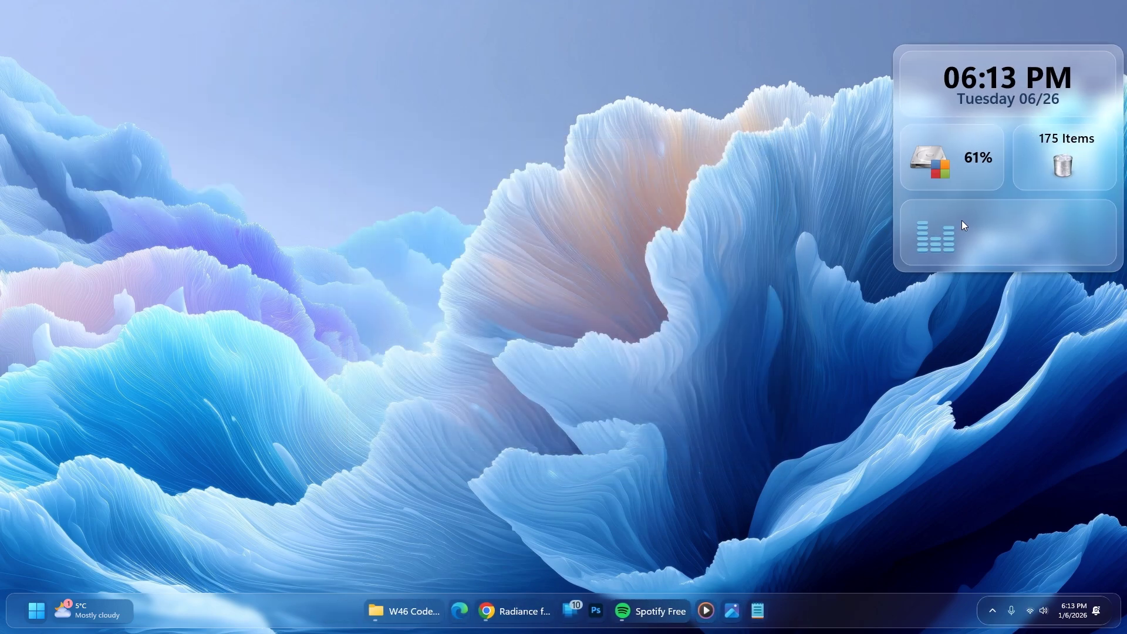
pyautogui.moveTo(986, 188)
pyautogui.mouseDown()
pyautogui.moveTo(993, 168)
pyautogui.moveTo(999, 175)
pyautogui.mouseUp()
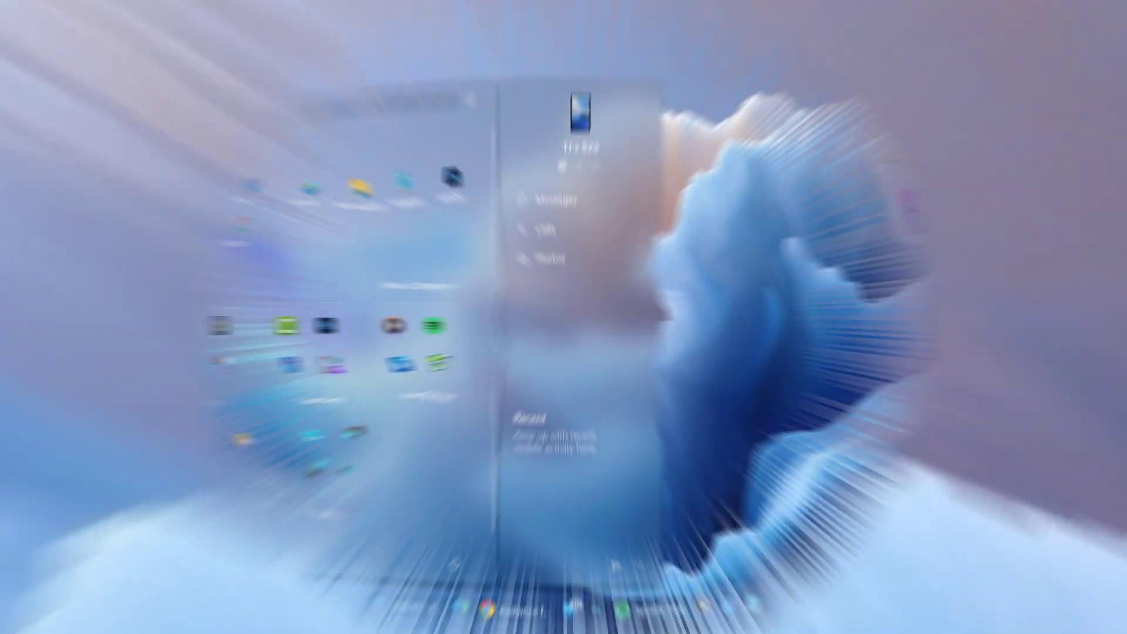